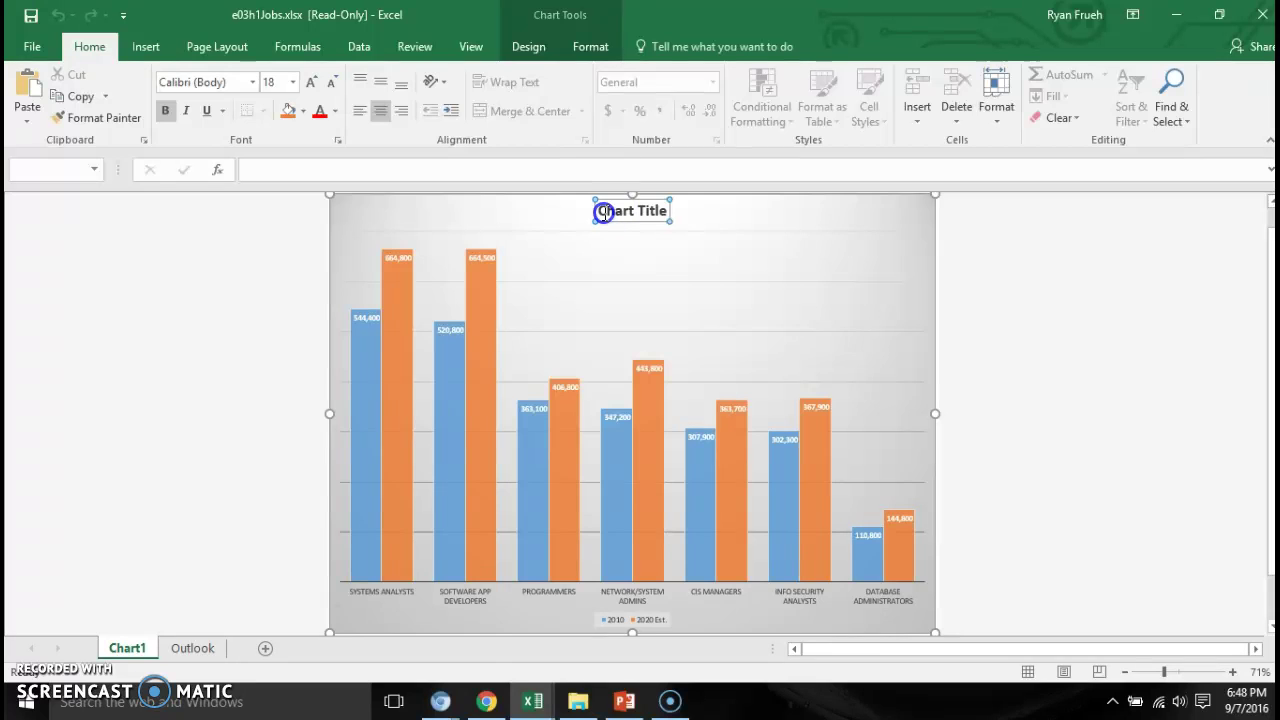
Replace the placeholder chart title text with "Number of jobs 2010-2020".
click(603, 214)
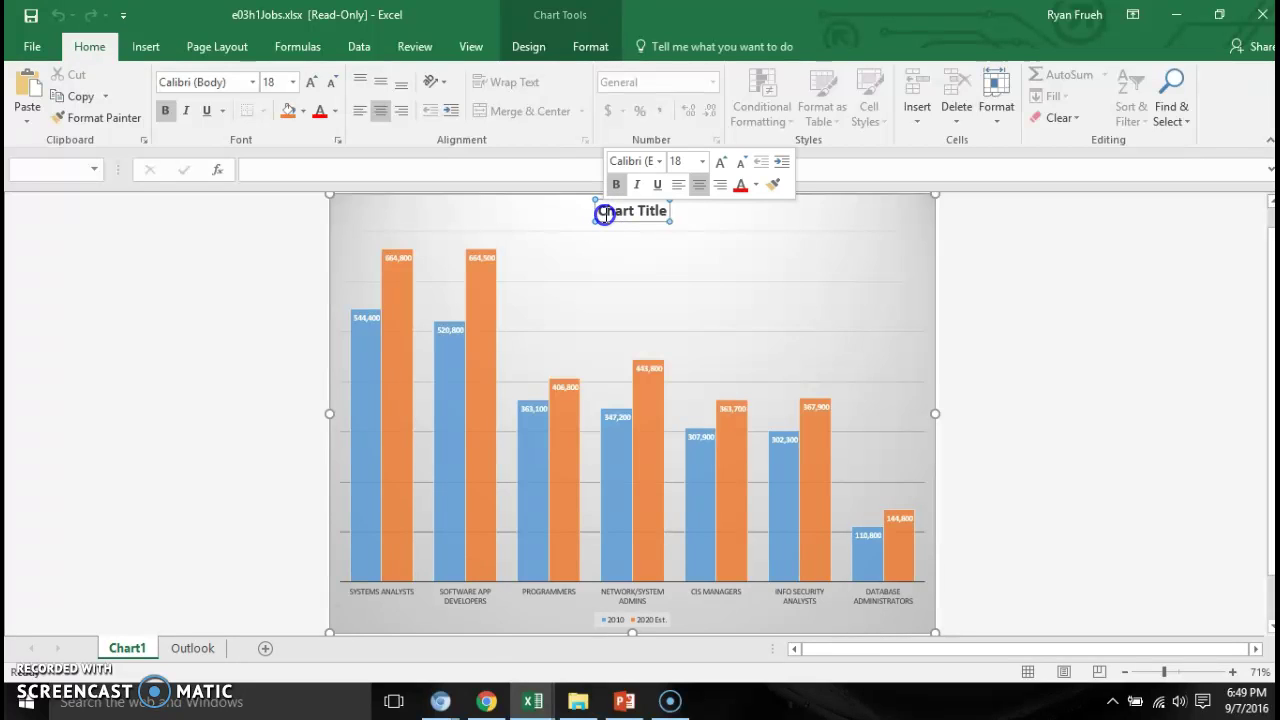
drag(603, 214, 668, 210)
click(631, 203)
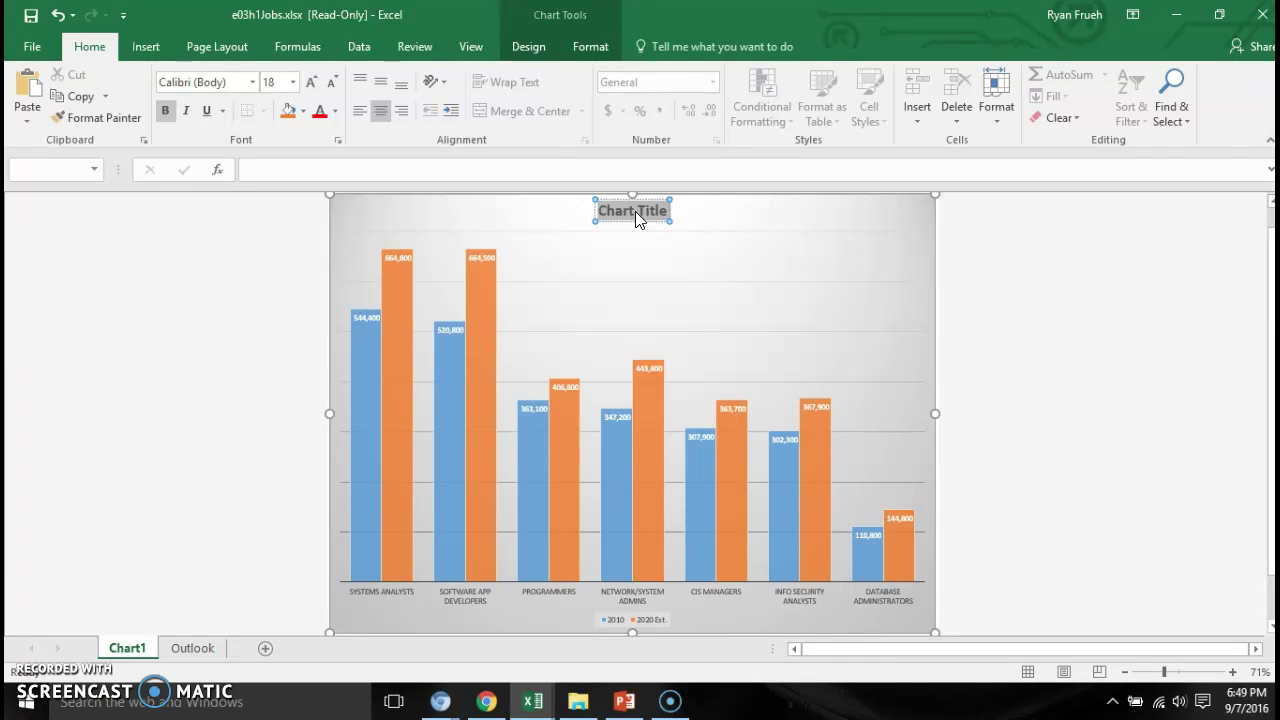
click(635, 211)
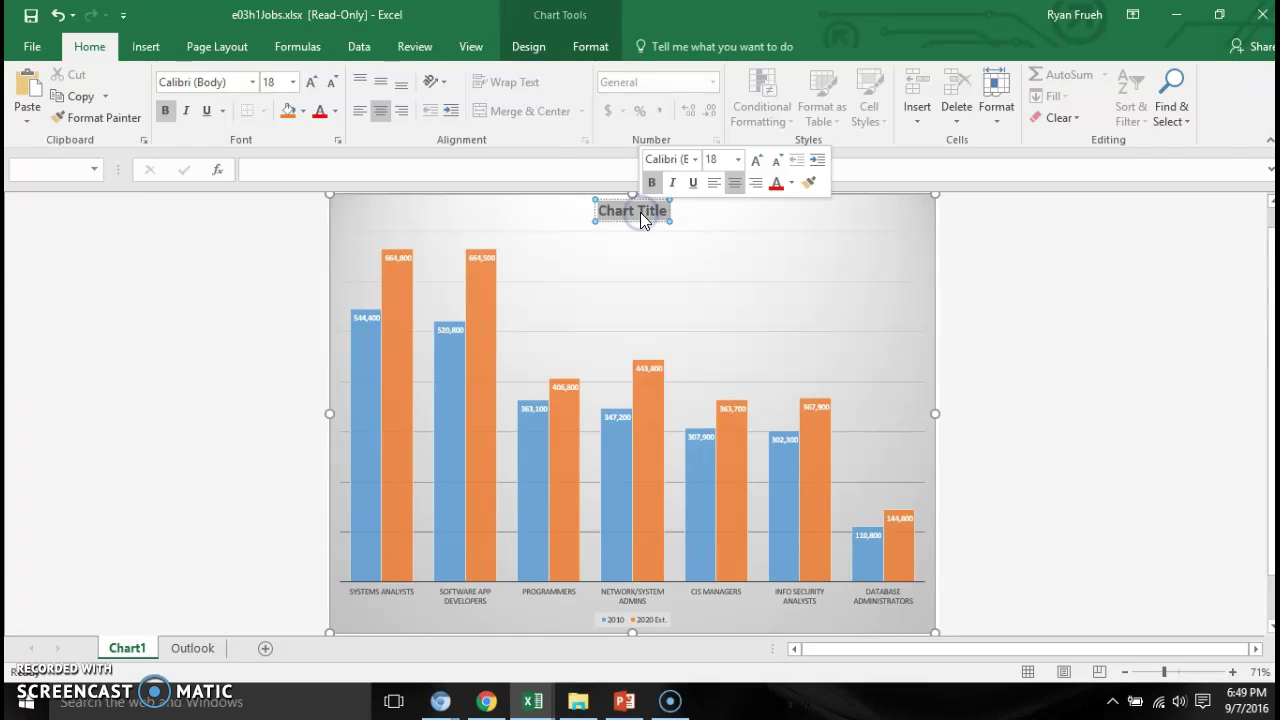
click(659, 222)
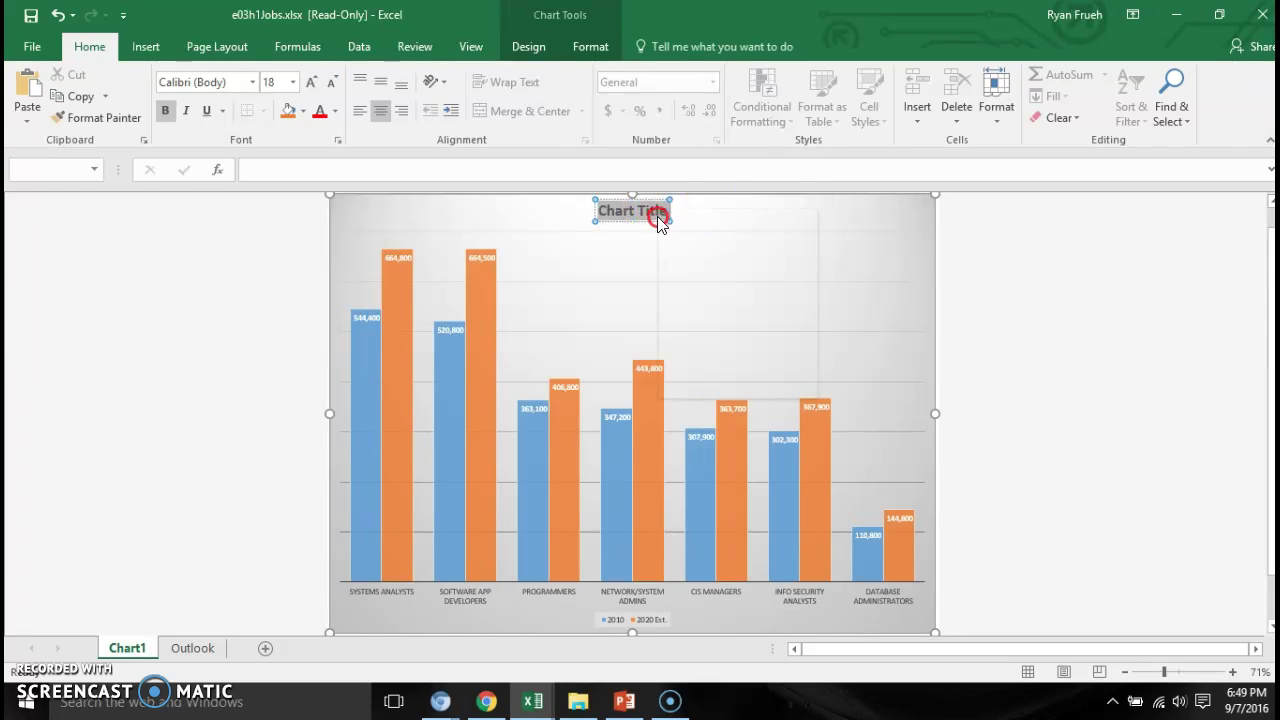
right_click(659, 222)
click(654, 211)
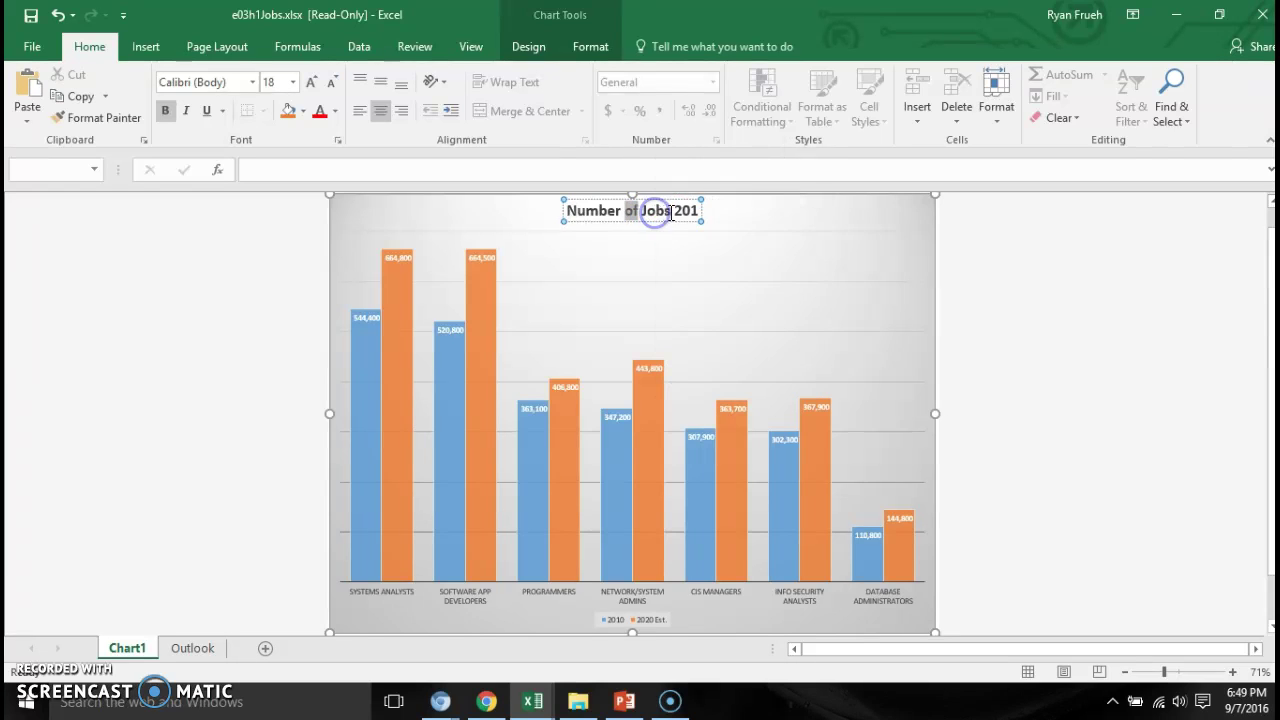
click(697, 210)
click(691, 210)
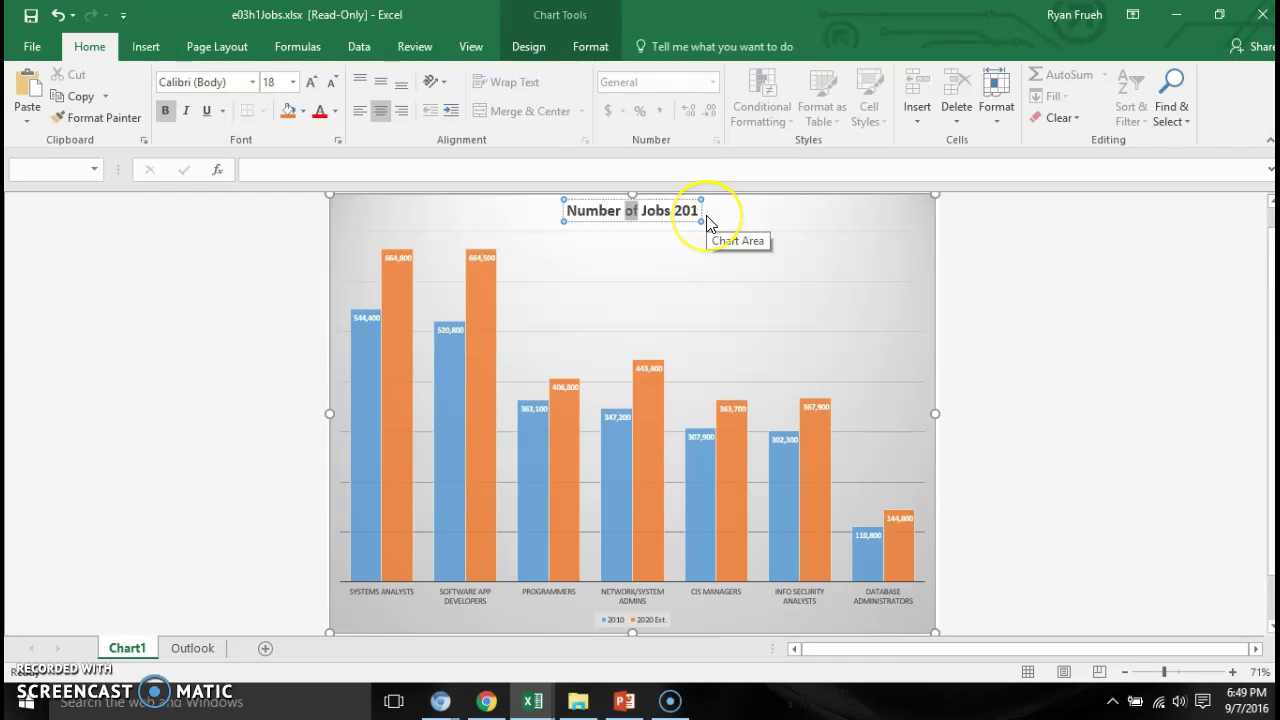
click(652, 214)
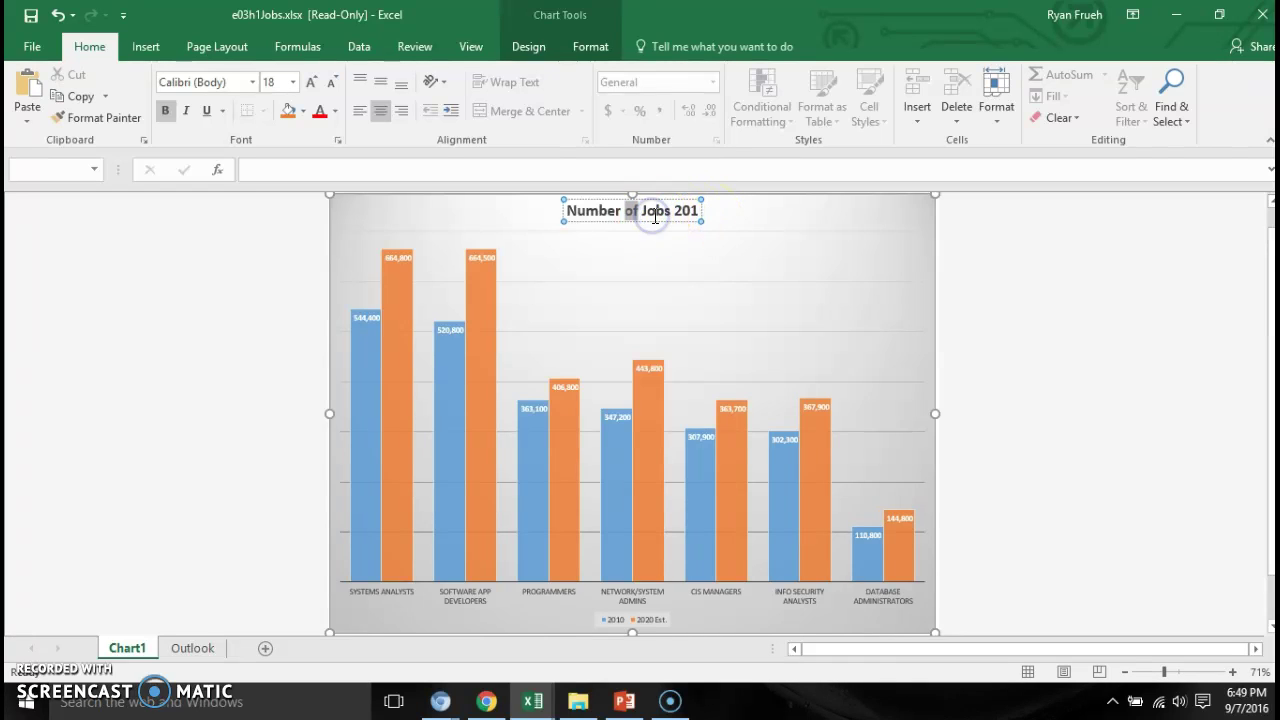
drag(659, 216, 660, 217)
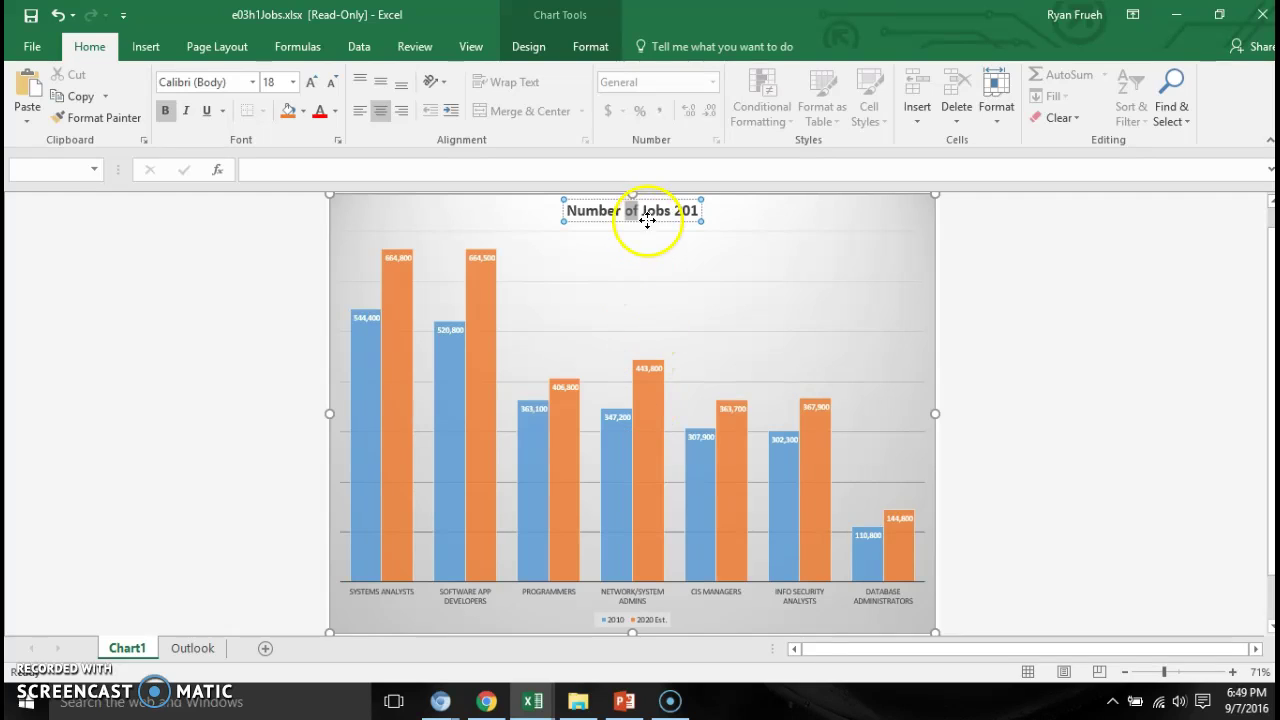
drag(572, 211, 689, 215)
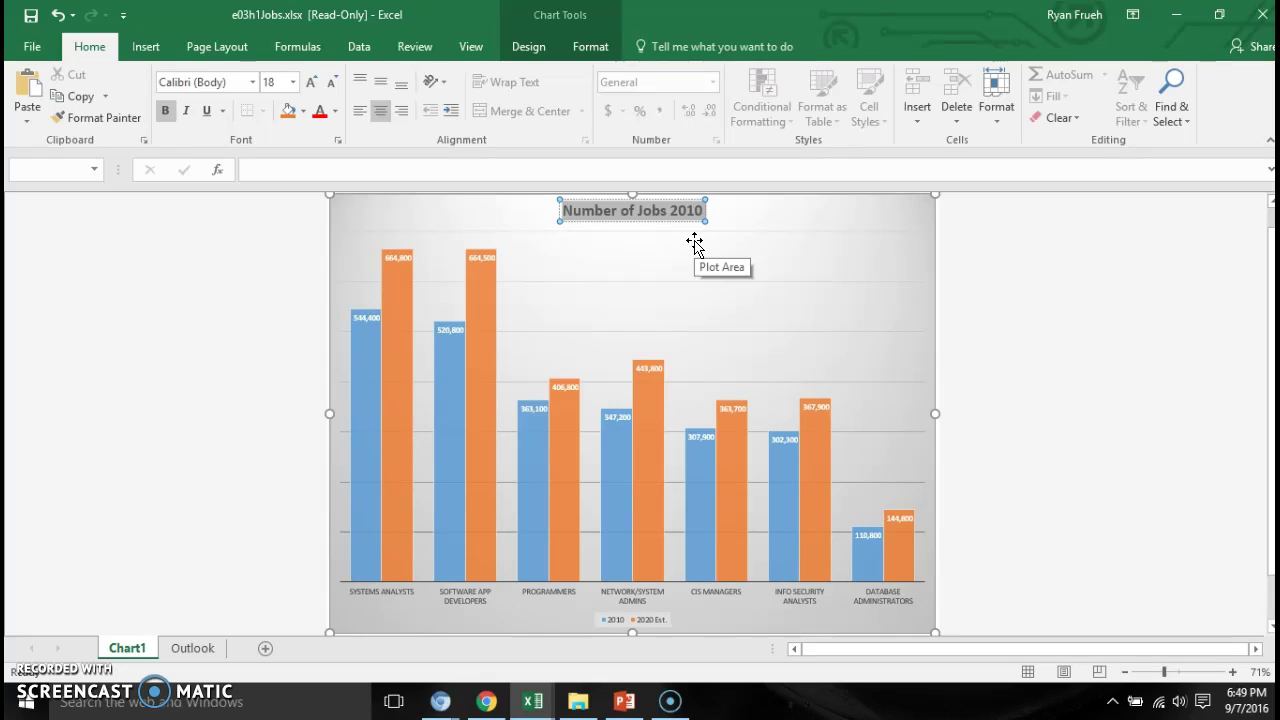
click(694, 209)
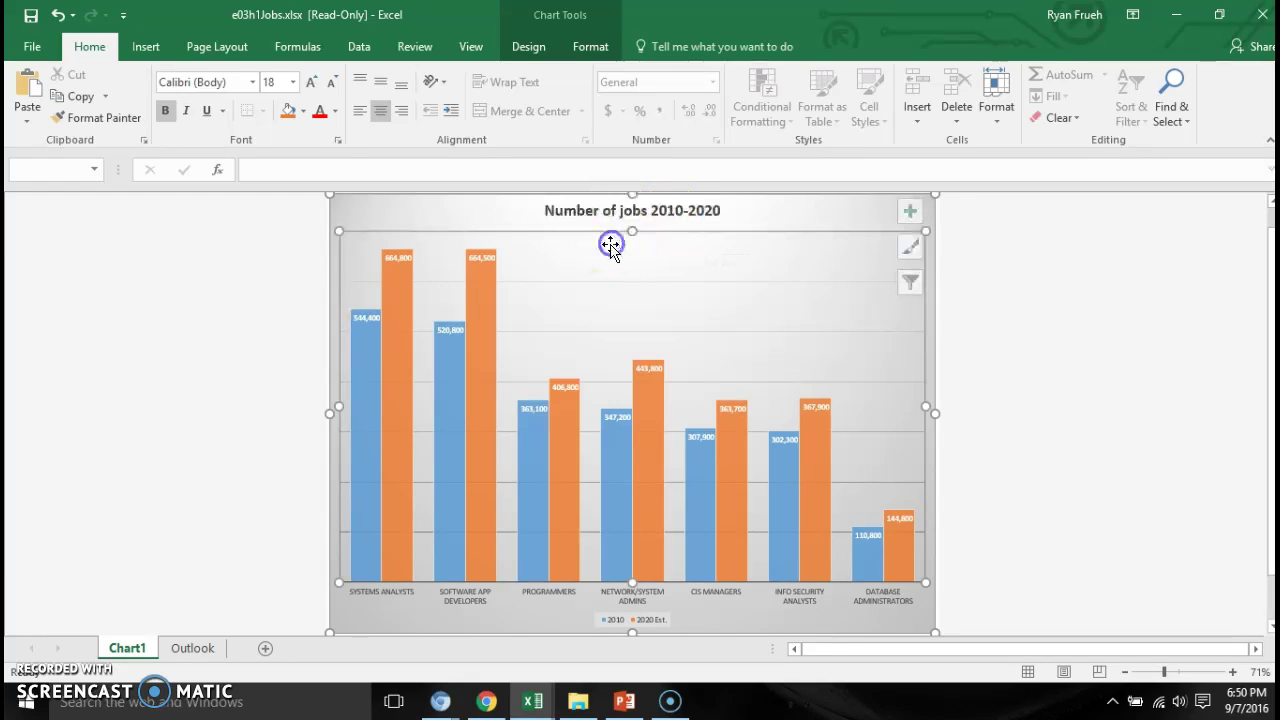
Move the chart title down and to the right so it sits over the upper part of the plot area.
click(634, 211)
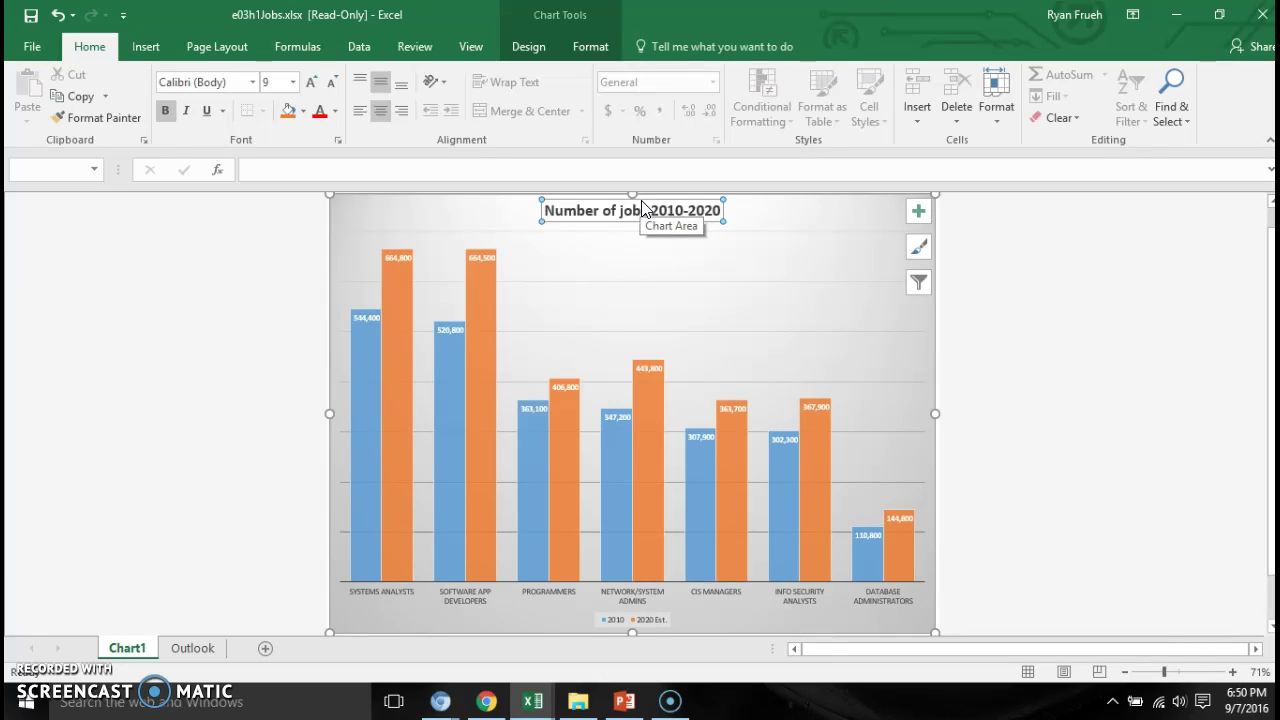
click(648, 207)
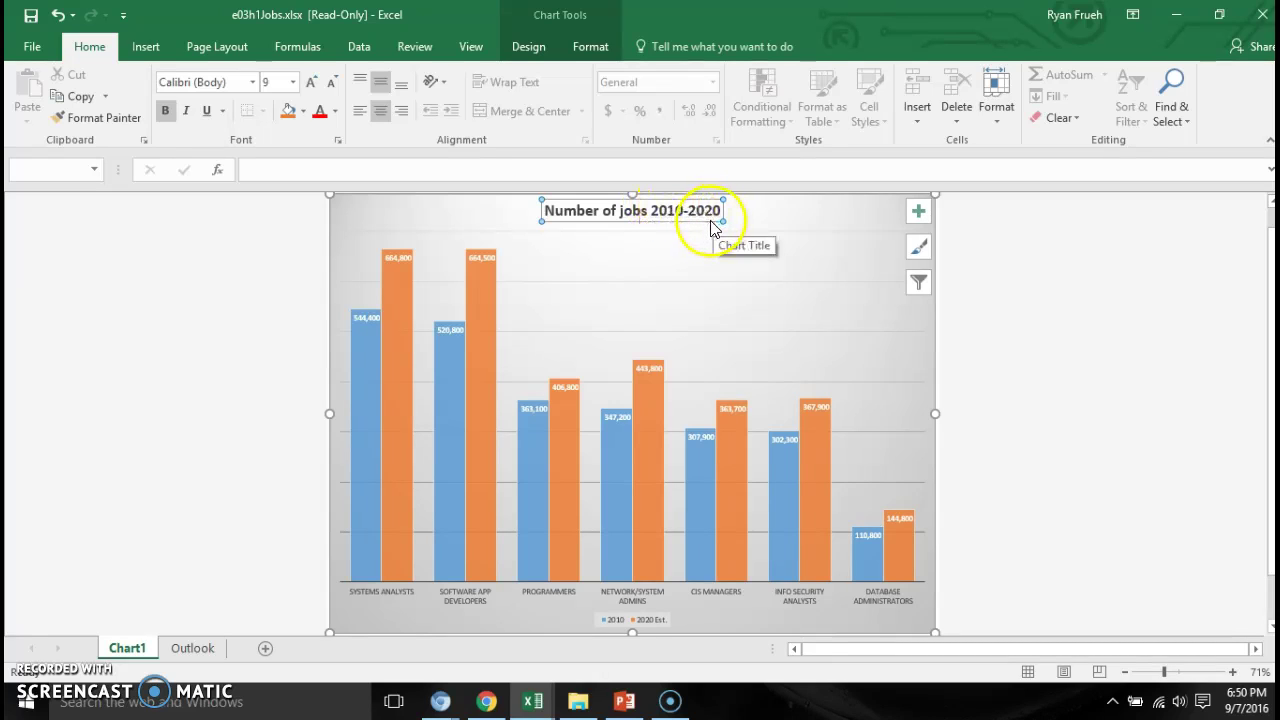
click(710, 222)
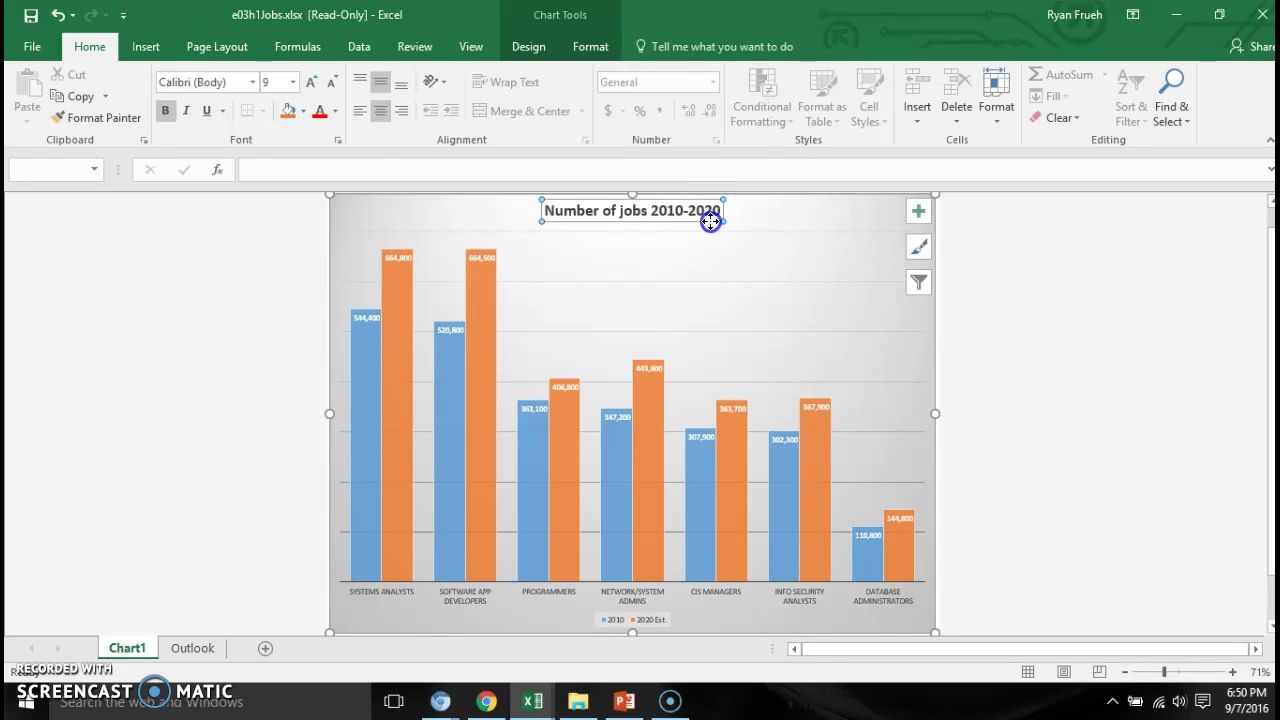
drag(710, 224, 785, 252)
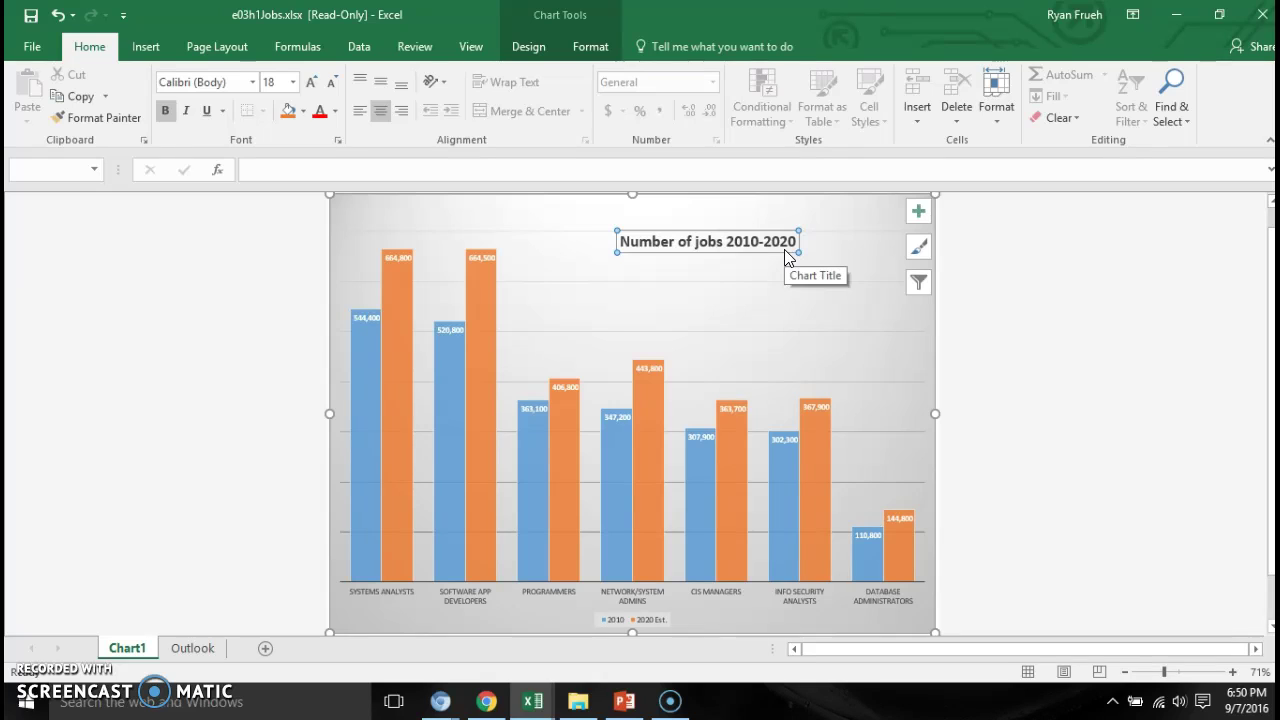
Change the font of the chart title to Arial.
click(719, 237)
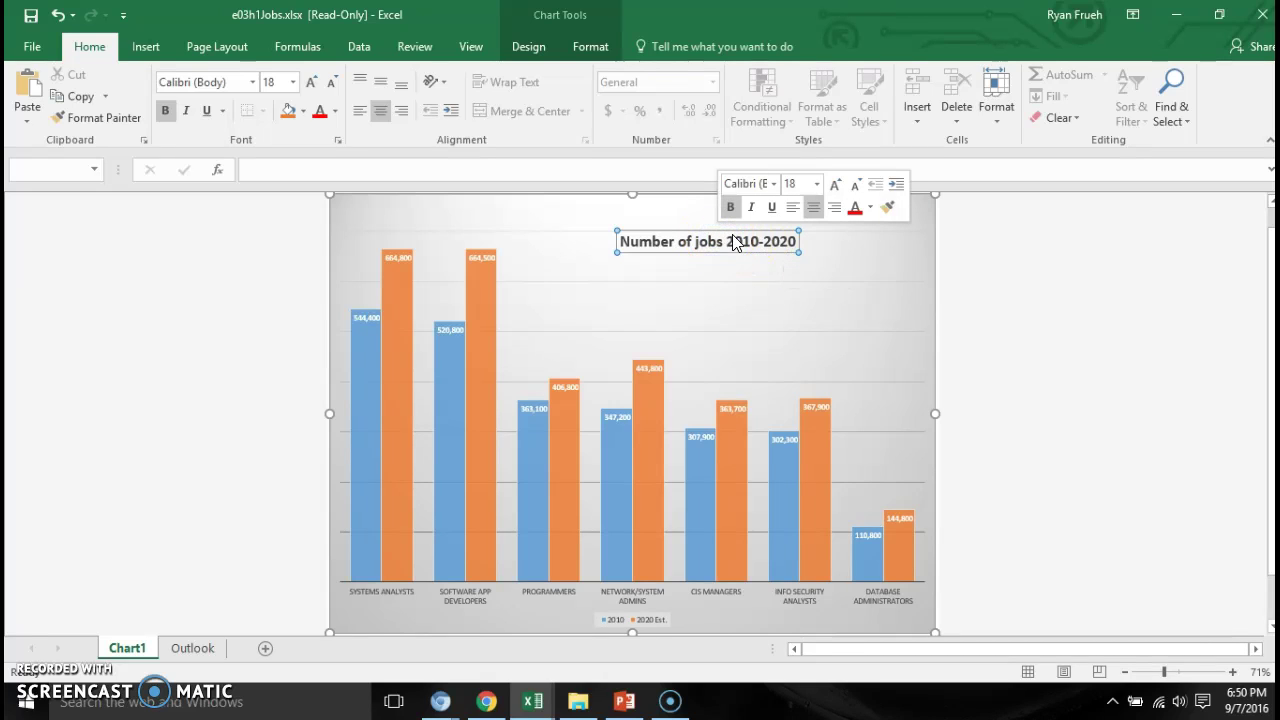
click(734, 256)
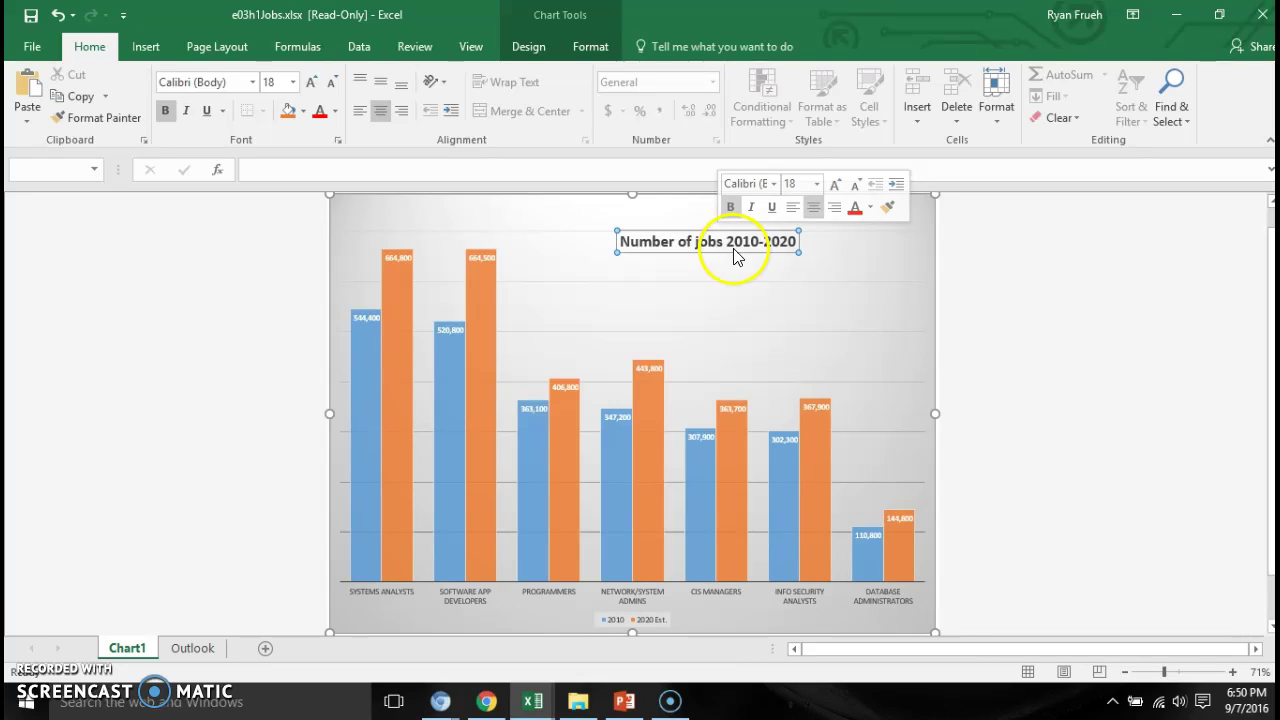
click(777, 188)
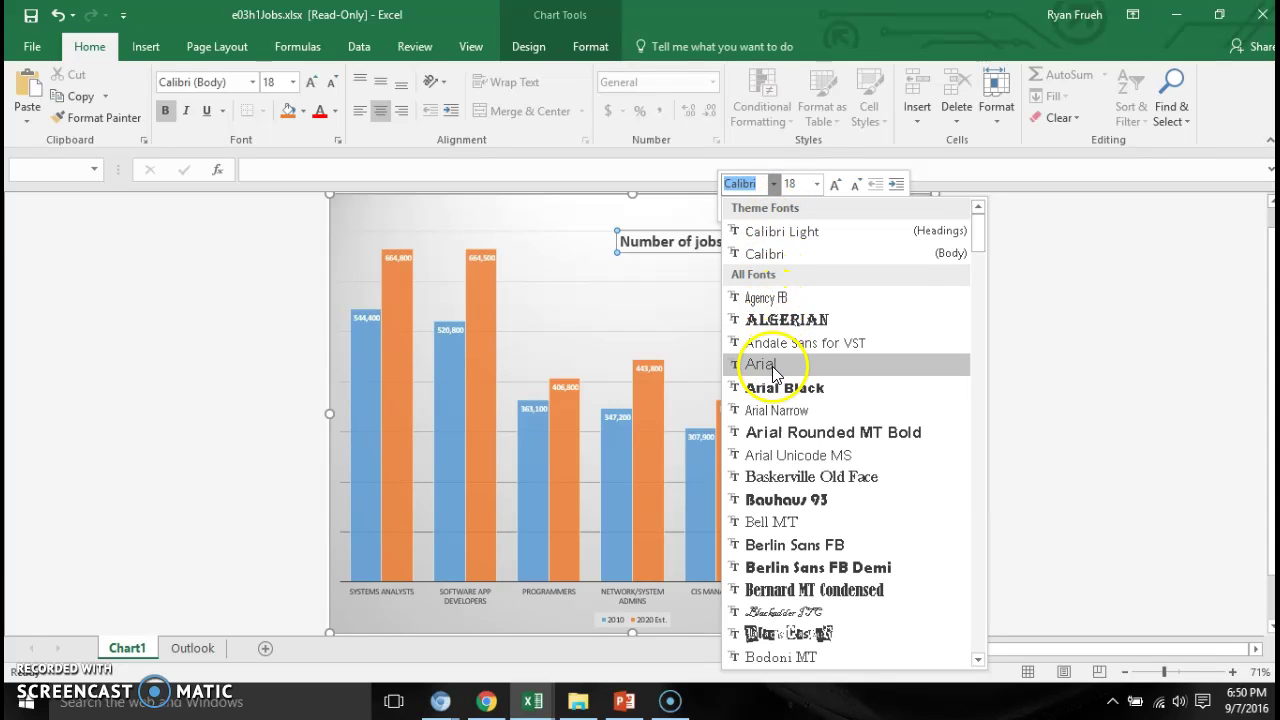
click(770, 364)
click(740, 240)
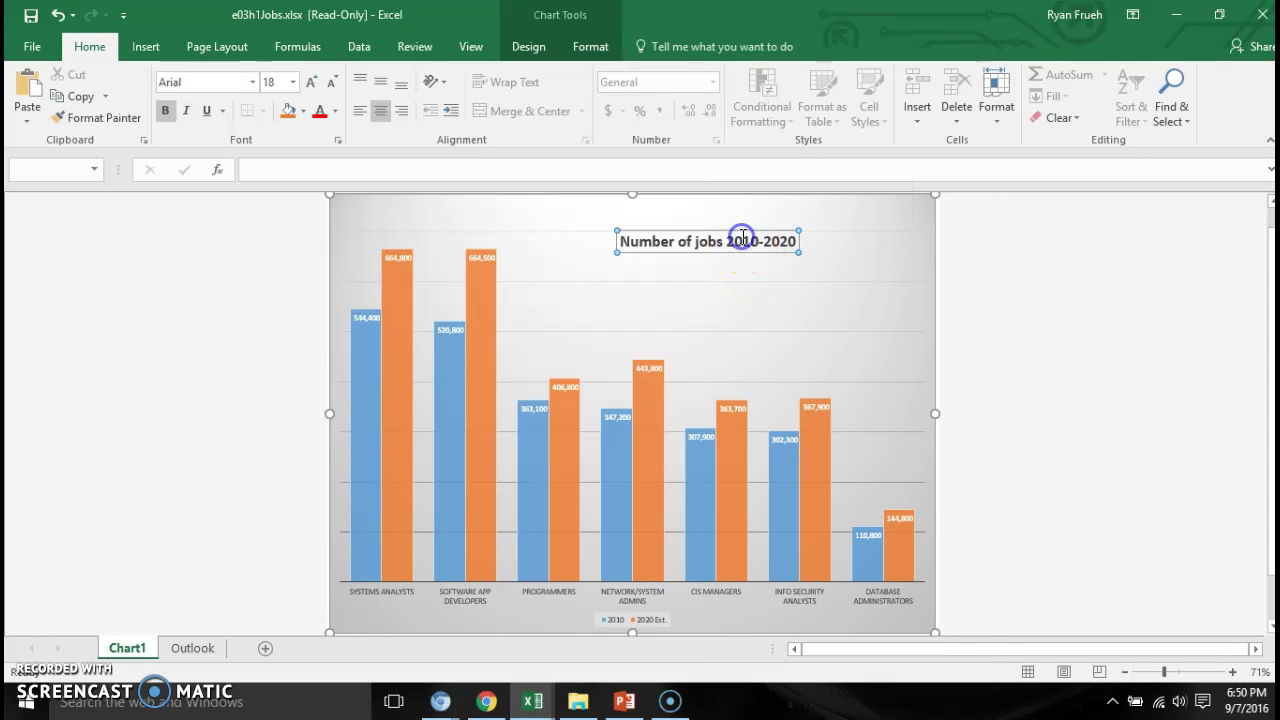
click(740, 244)
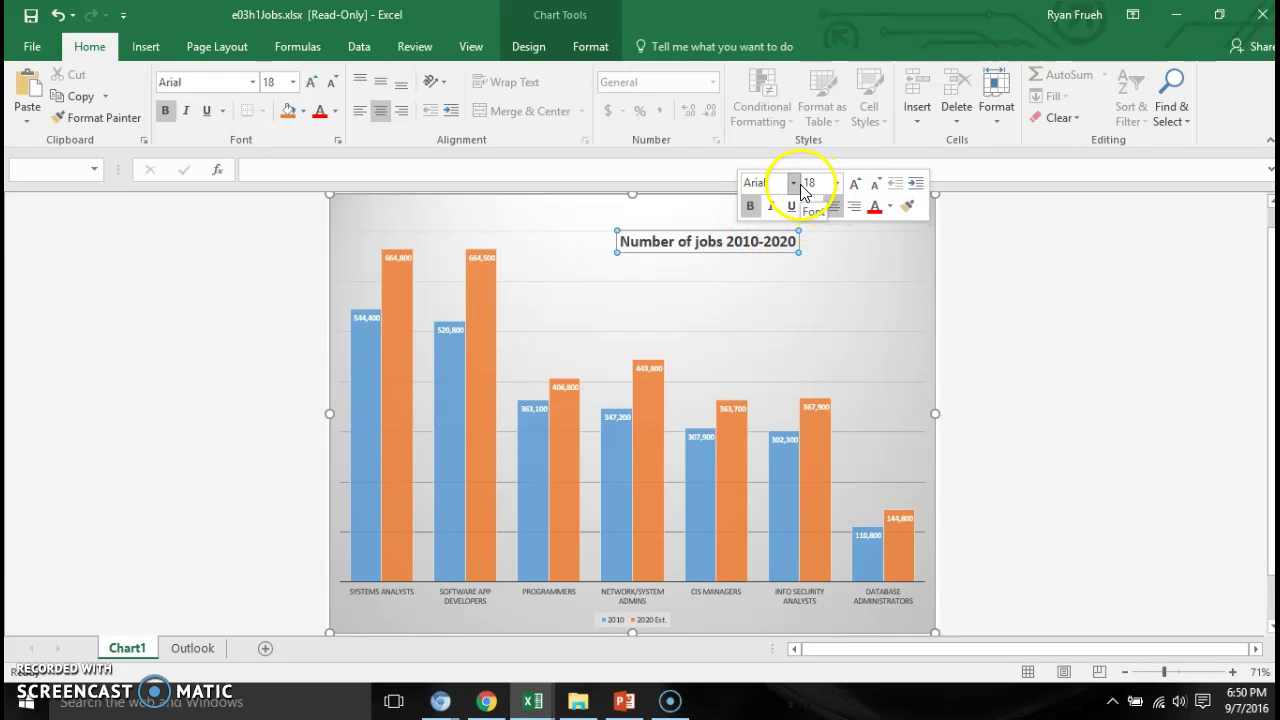
click(771, 240)
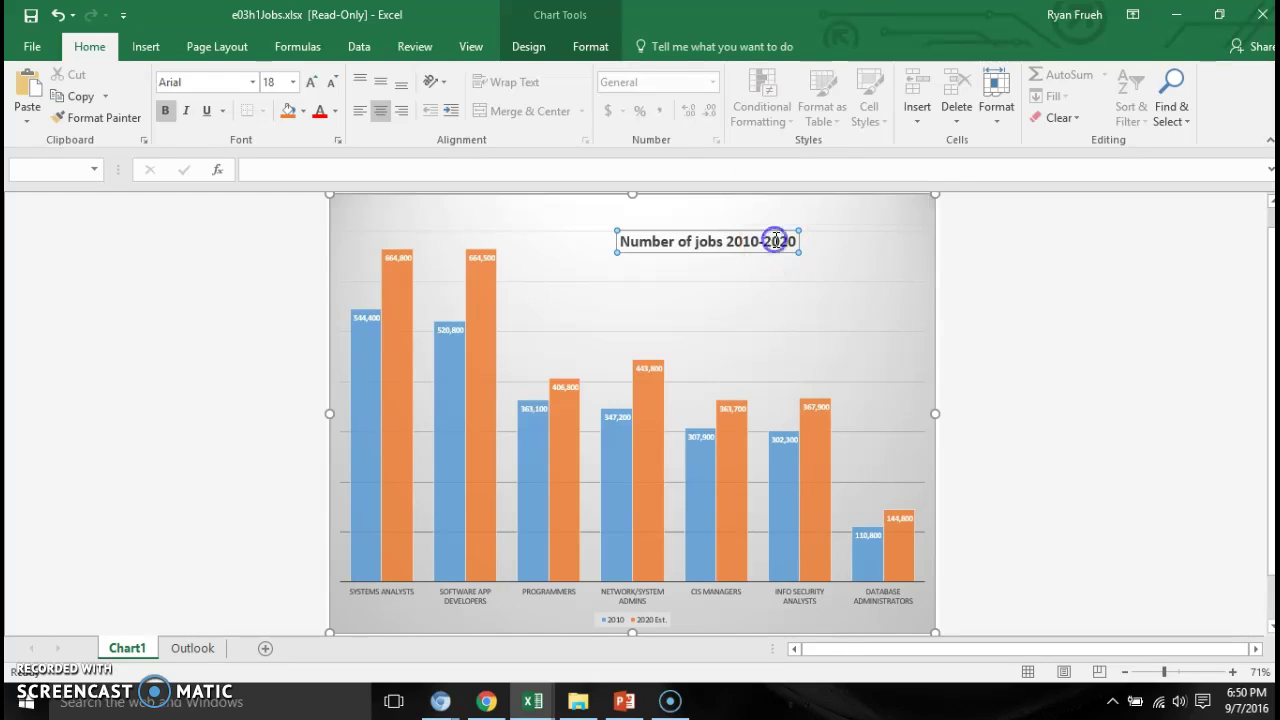
click(776, 241)
Open the formatting options for the chart title and set its border to No line.
right_click(779, 242)
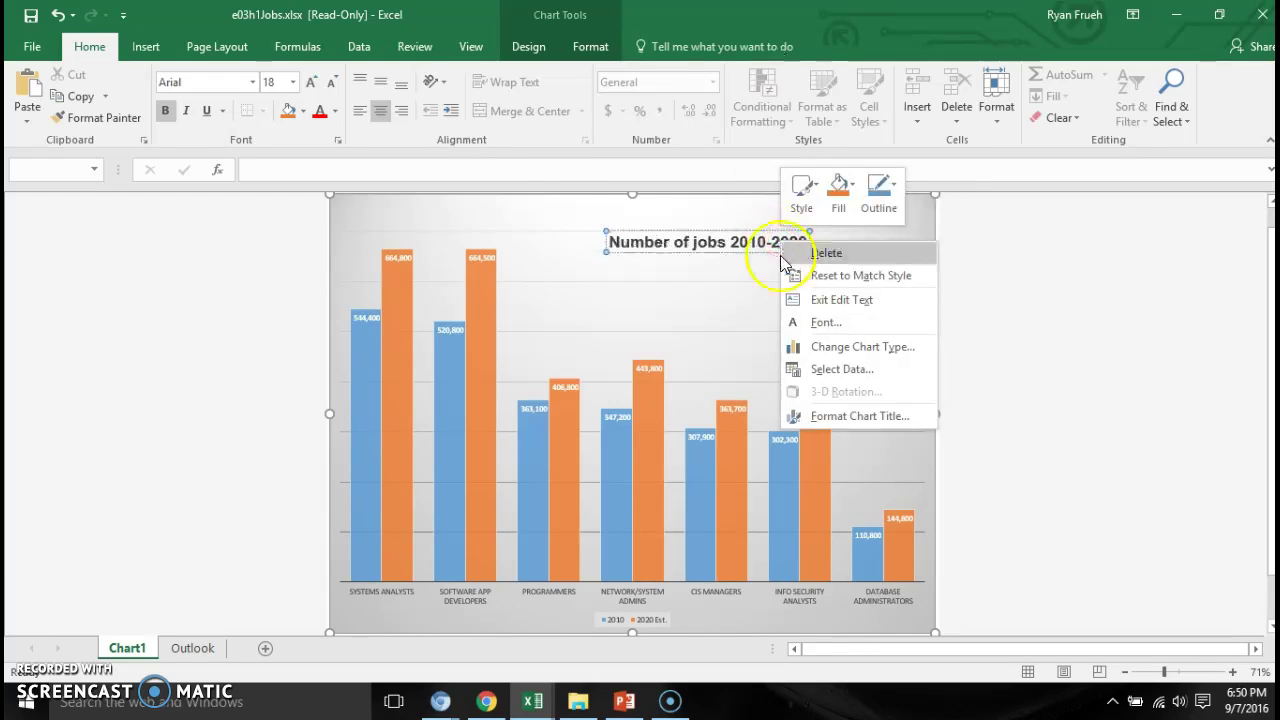
click(828, 418)
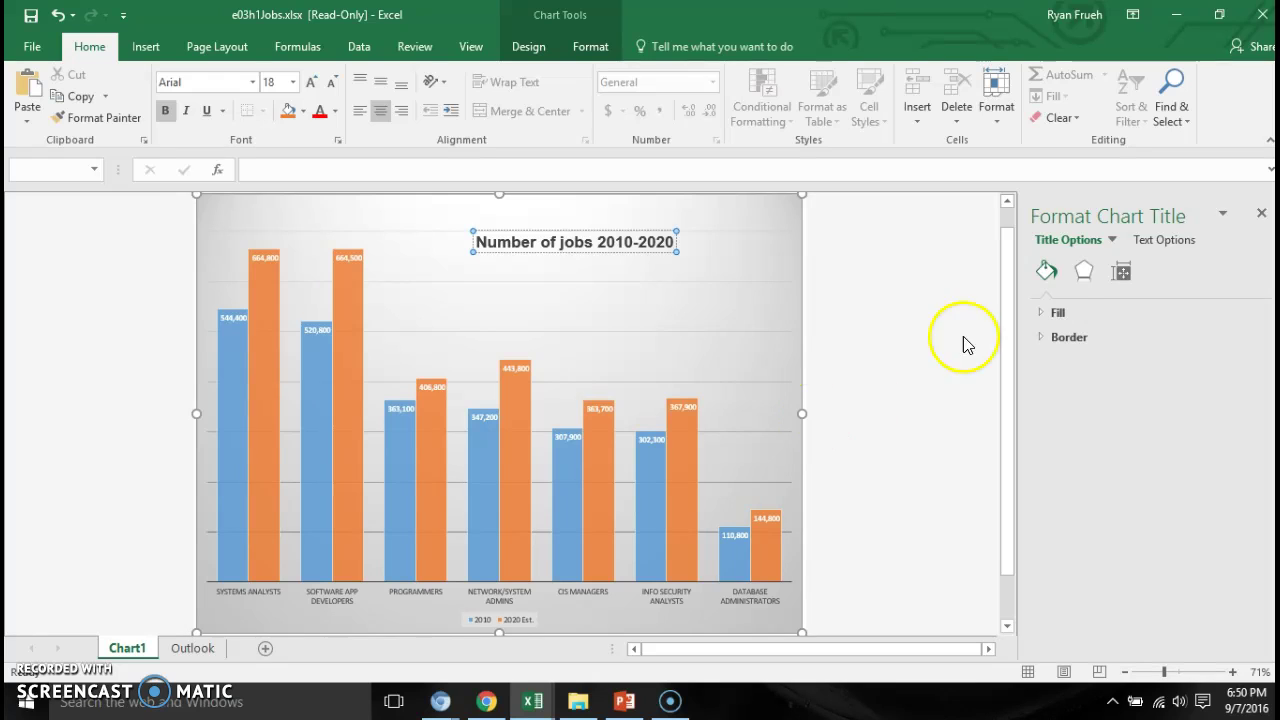
click(1041, 315)
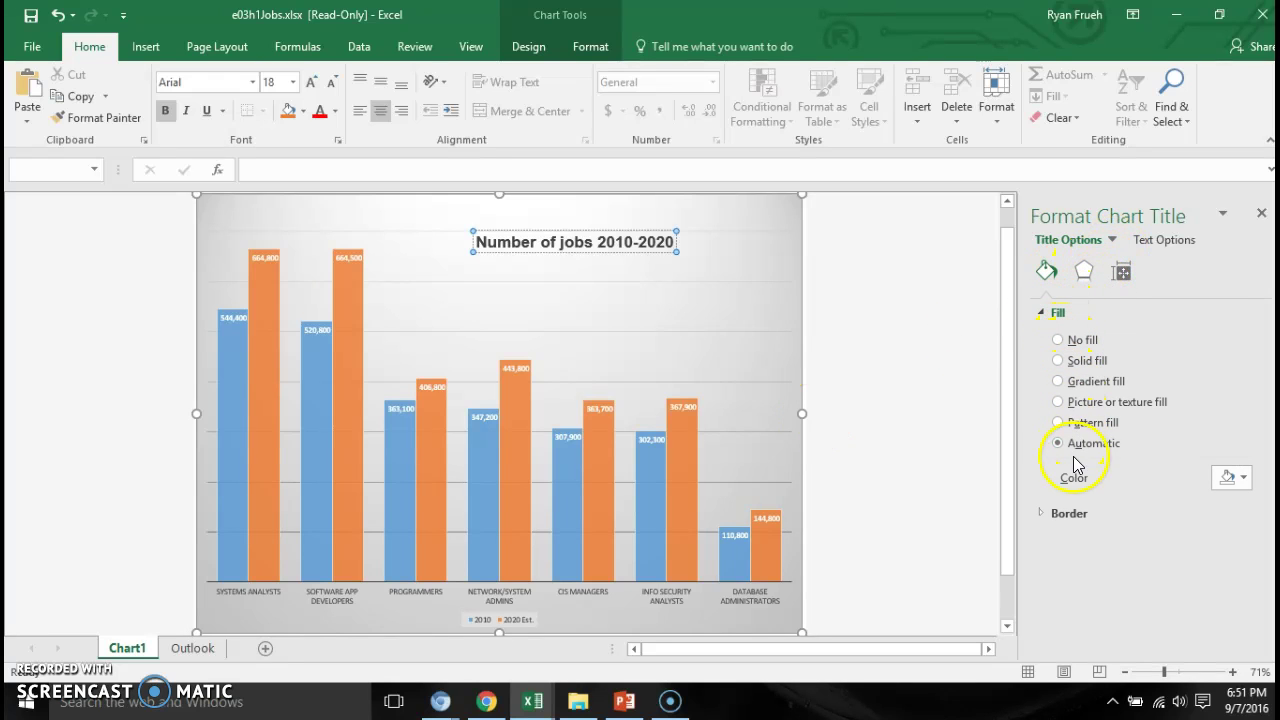
click(1045, 514)
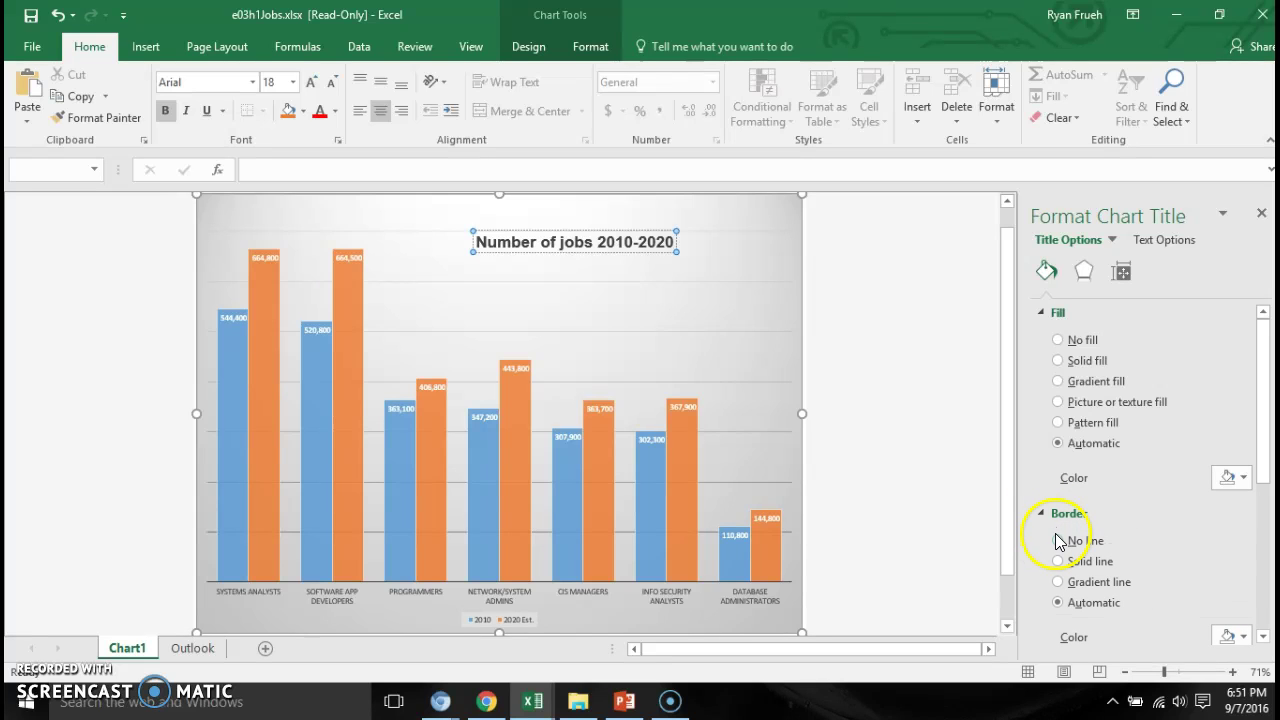
click(1058, 541)
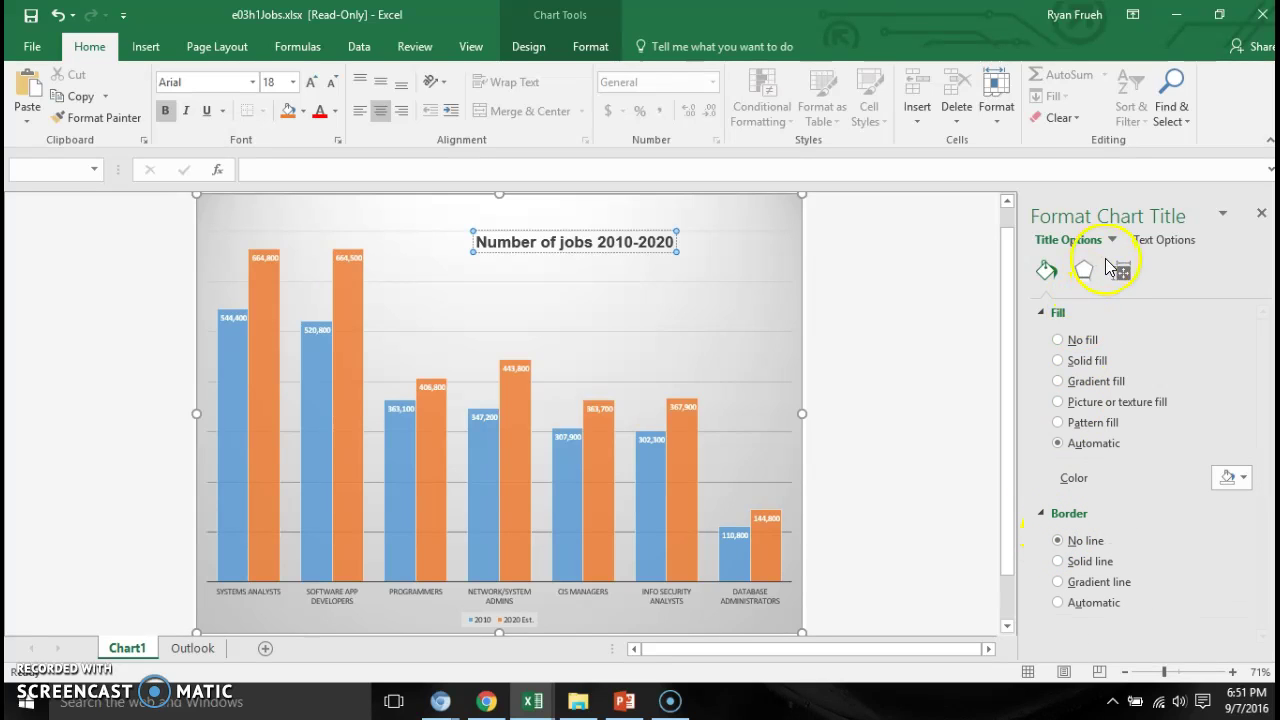
Give the chart title text a gradient line outline and a gradient fill.
click(1152, 242)
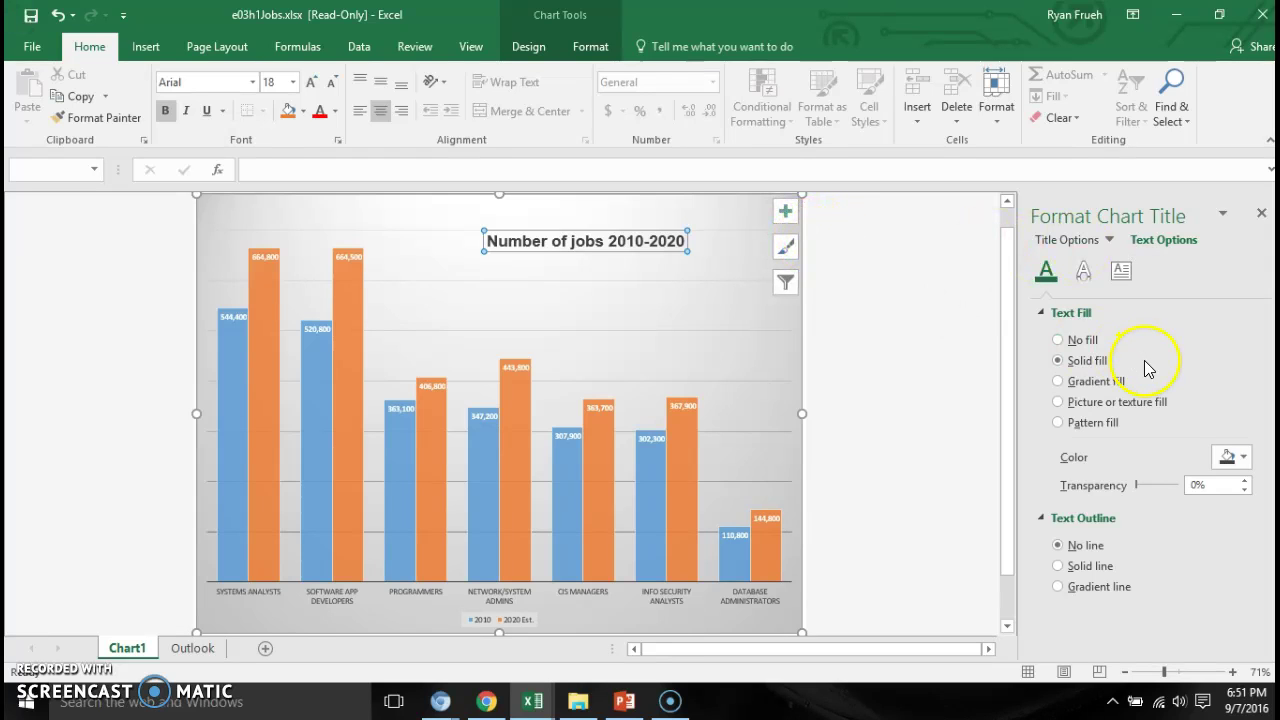
click(1098, 565)
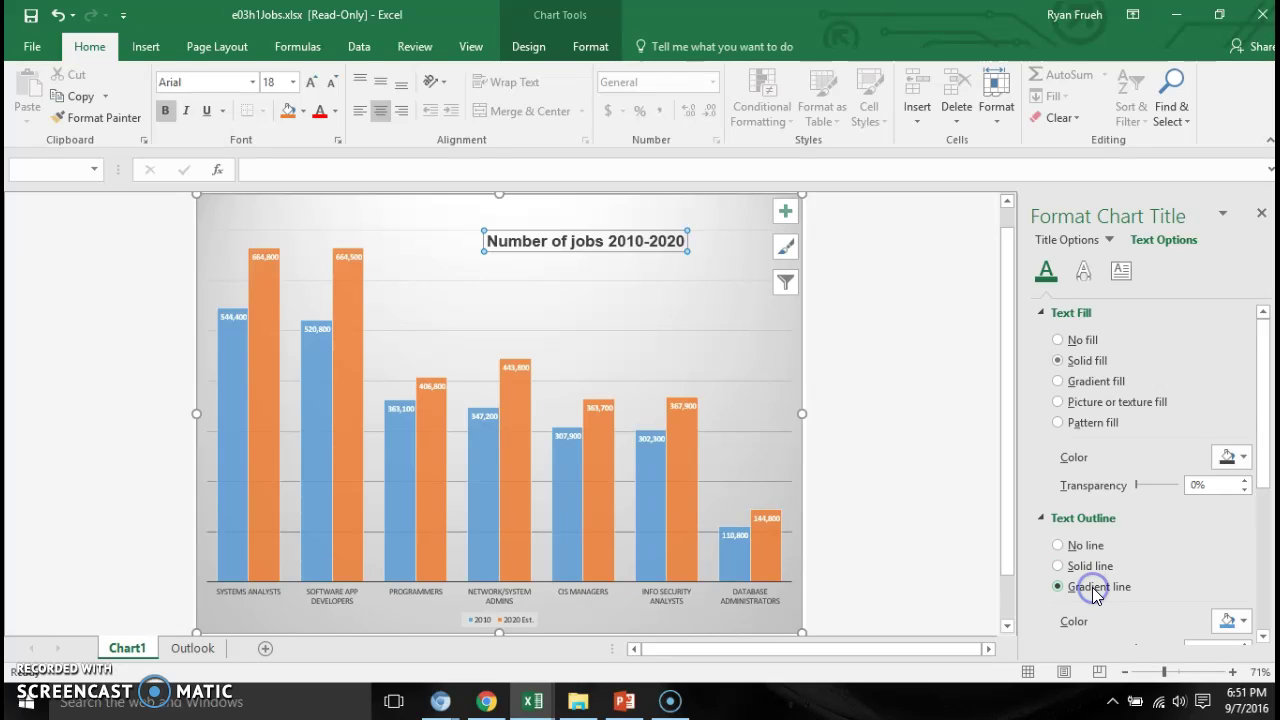
click(1064, 383)
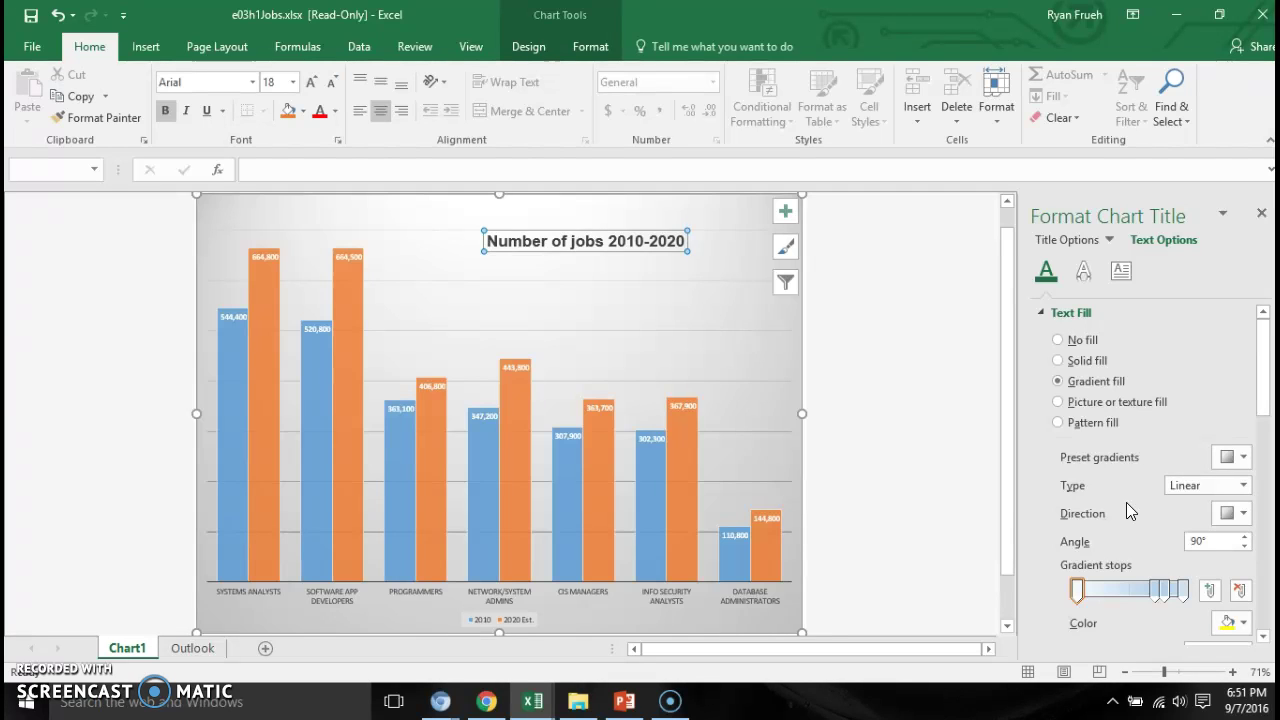
Select the category axis labels and view the shadow settings for their text.
click(476, 600)
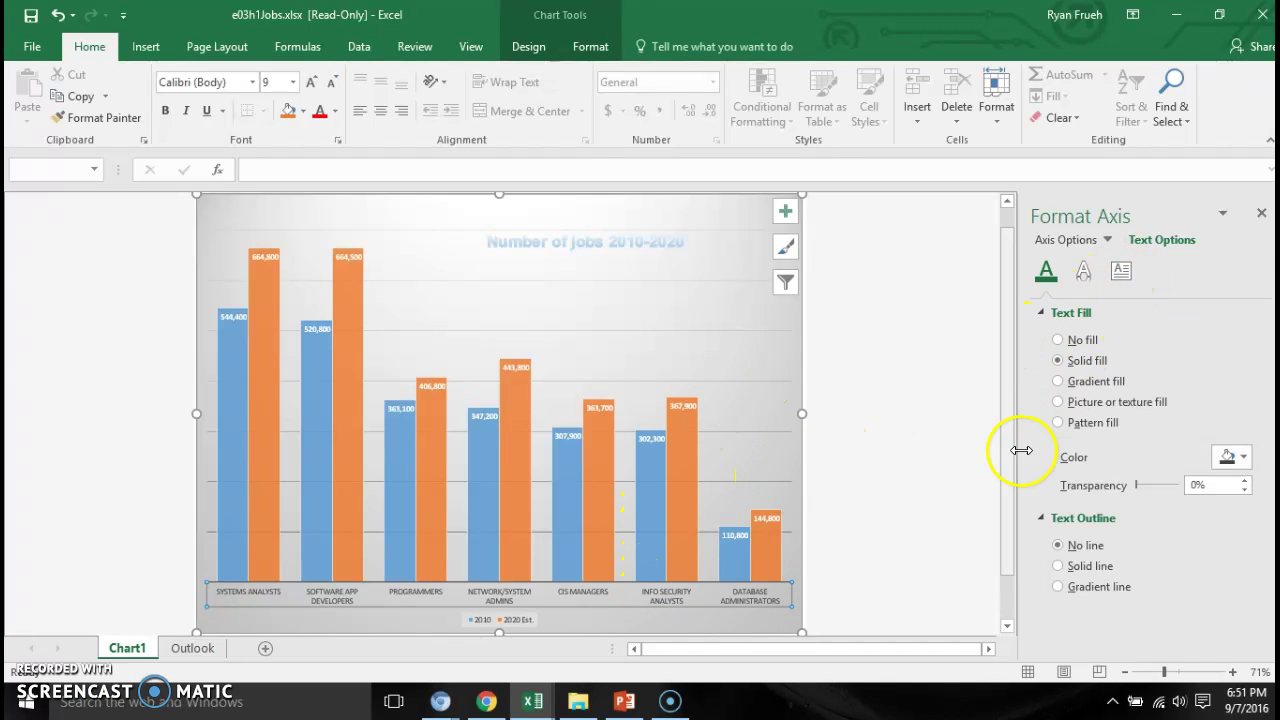
click(1088, 275)
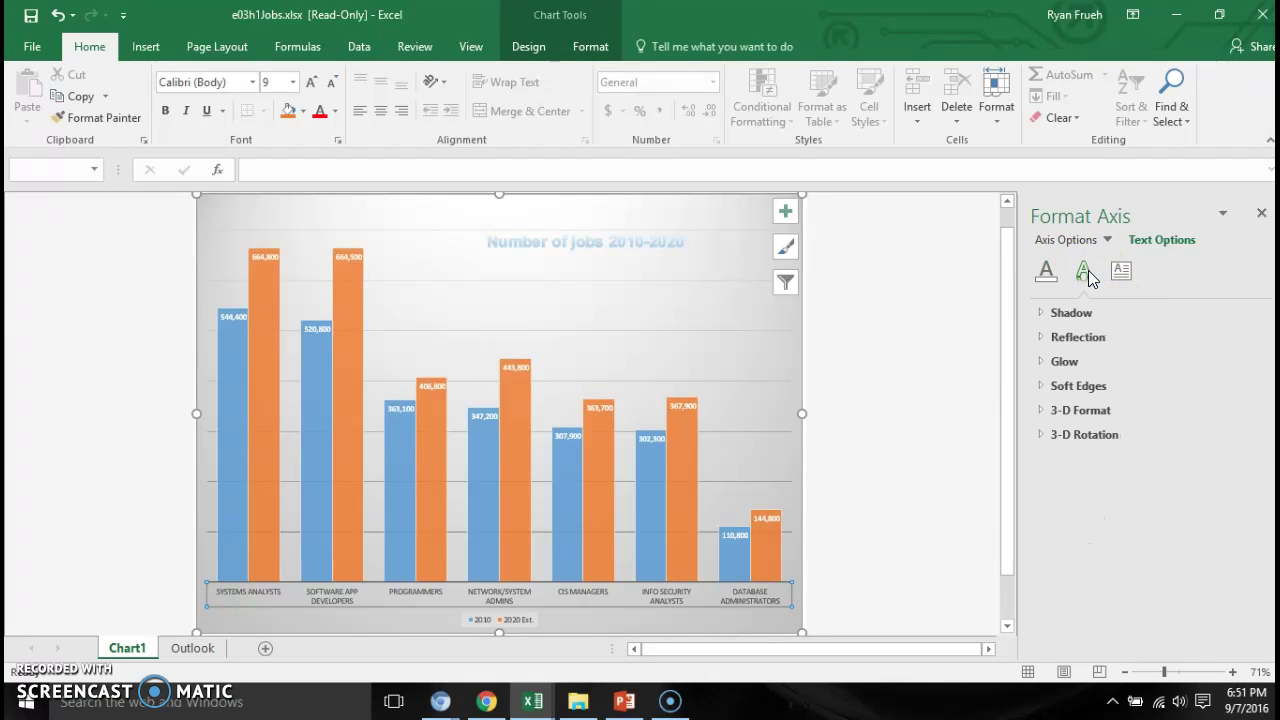
click(1044, 313)
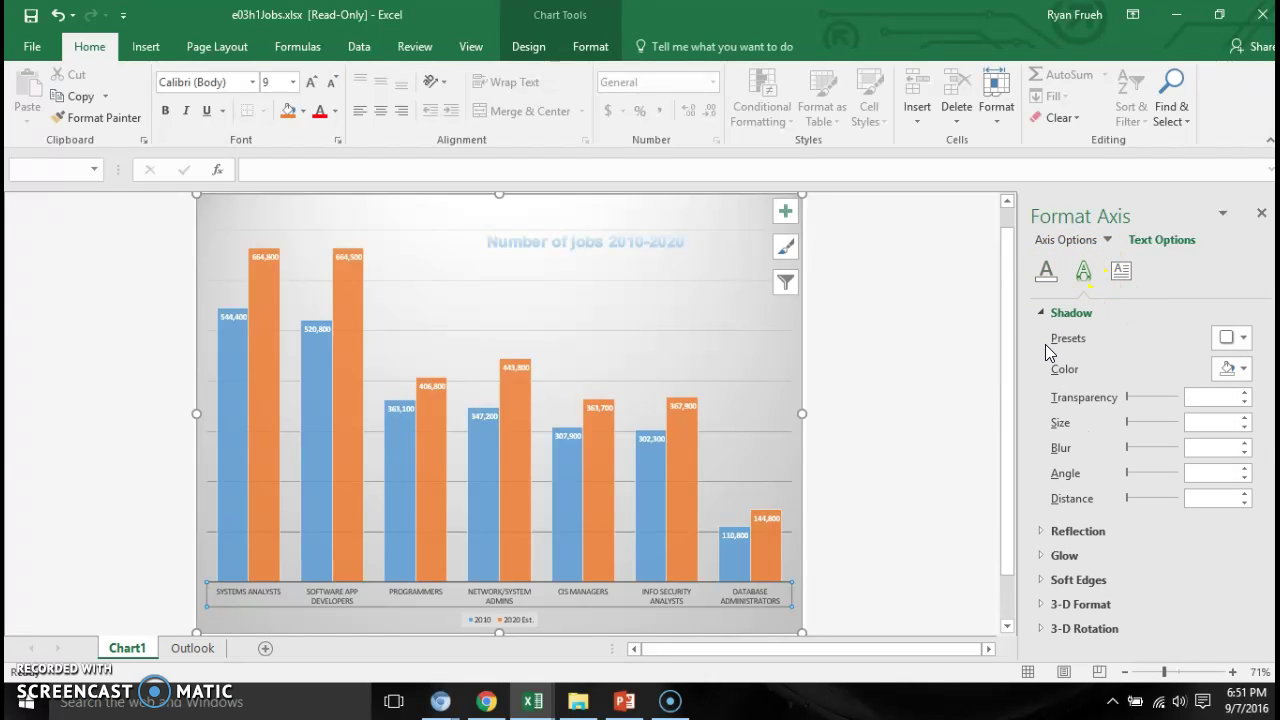
Try no fill and a dark gold solid fill for the text of the category axis labels.
click(1043, 282)
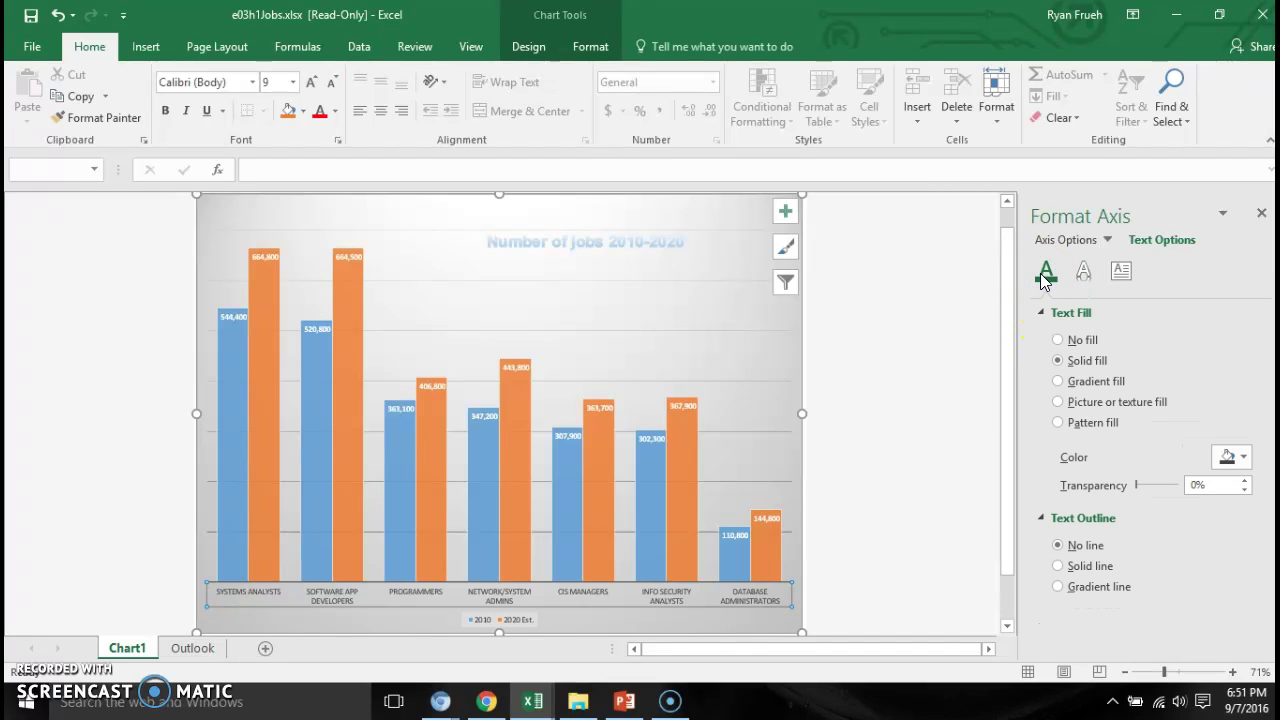
click(1058, 341)
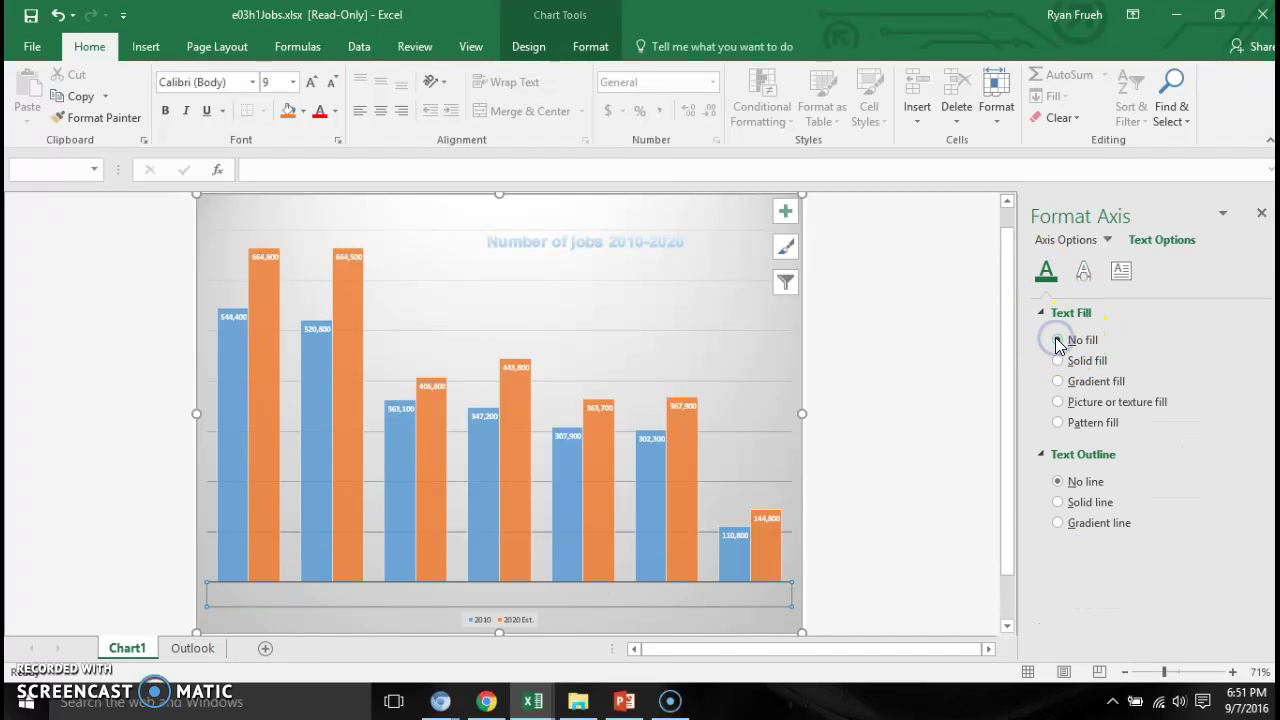
click(1062, 360)
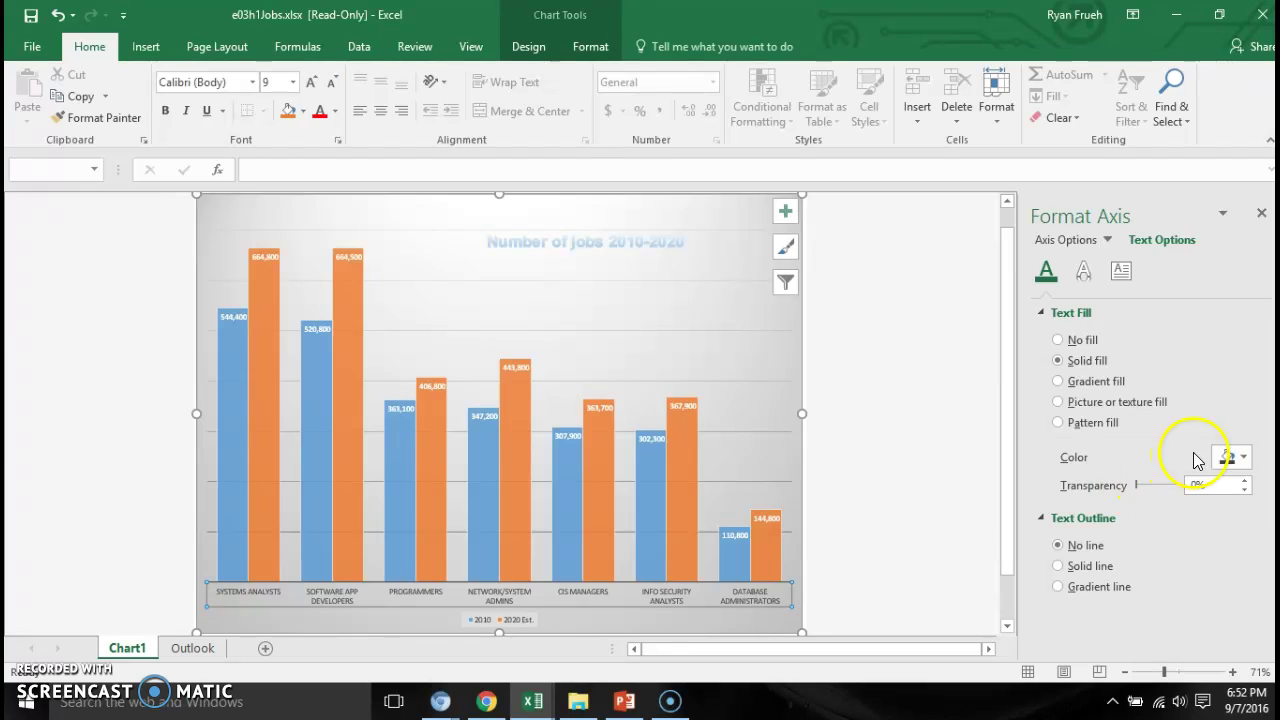
click(1242, 458)
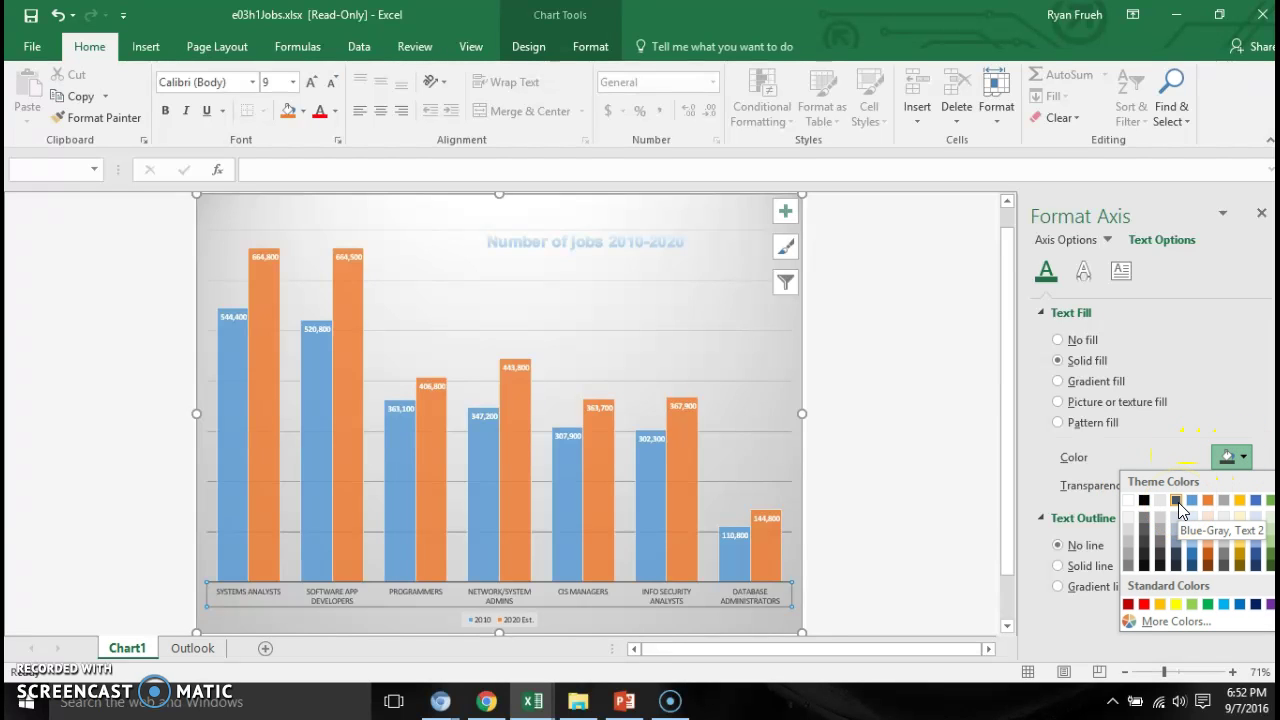
click(1239, 556)
Set the solid text fill of the category axis labels to the standard dark blue color.
click(1246, 460)
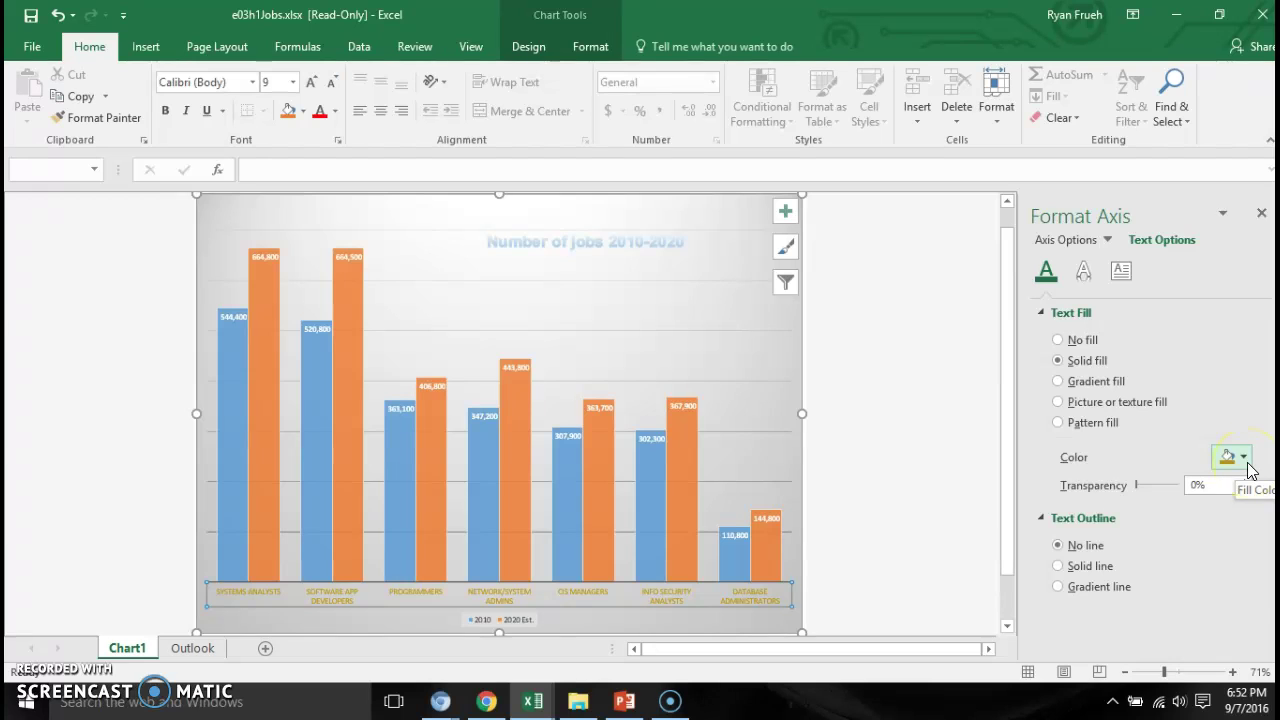
click(1238, 457)
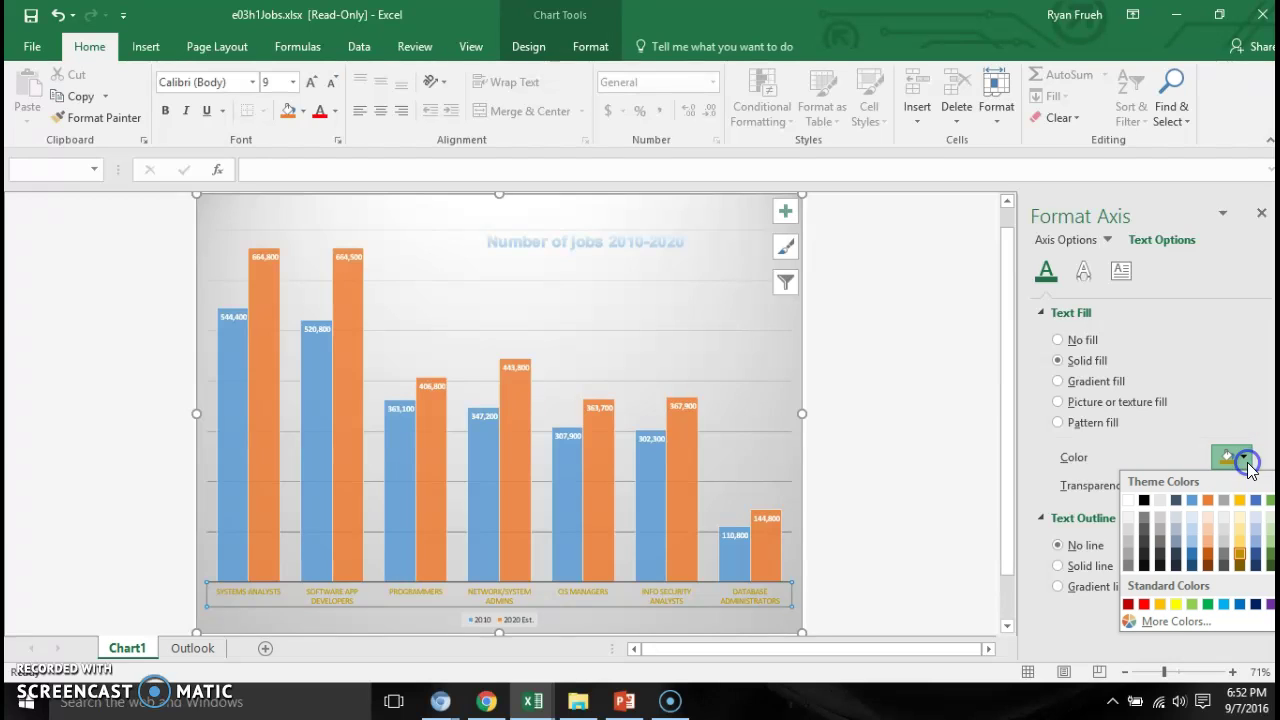
click(1256, 605)
click(1172, 598)
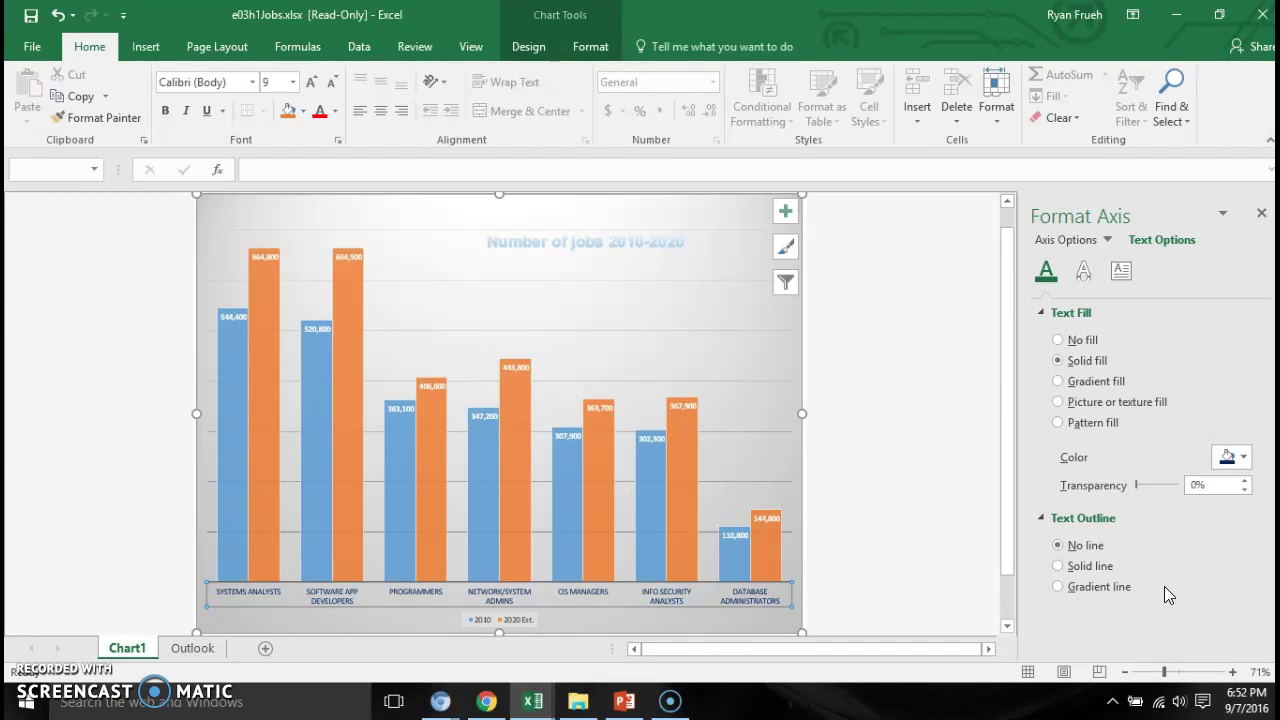
click(852, 610)
click(729, 594)
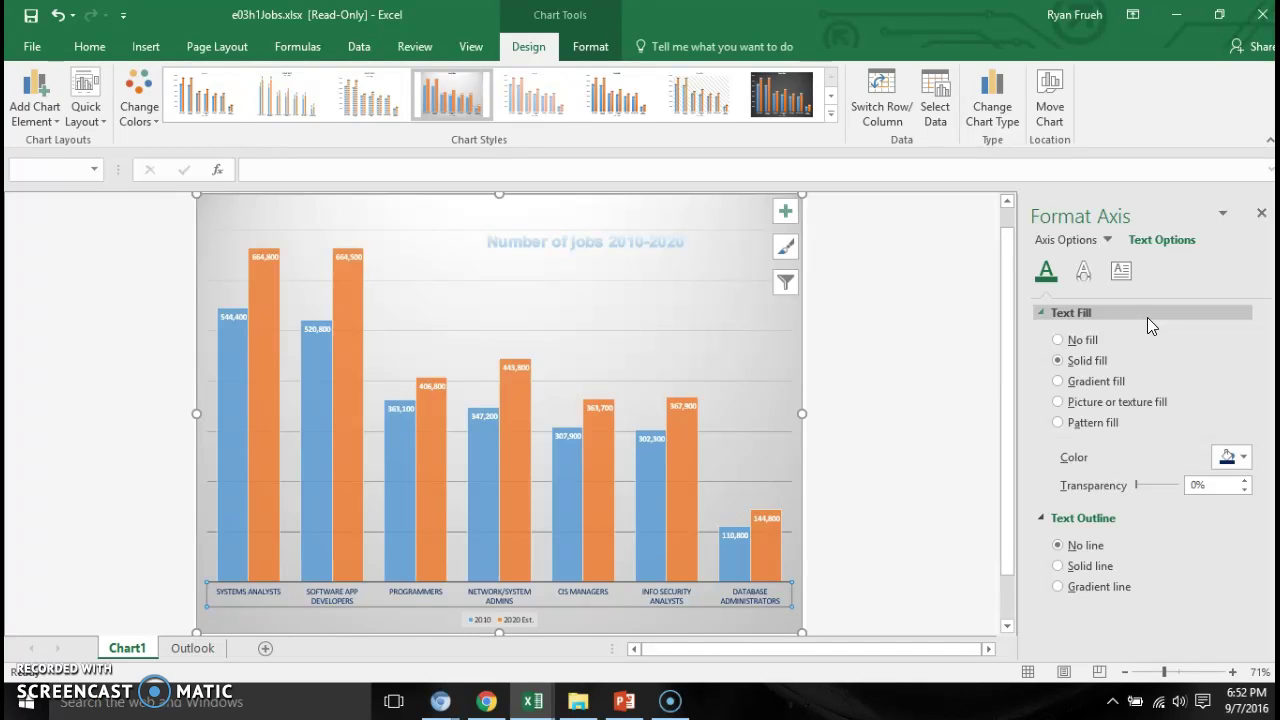
Set the vertical alignment of the category axis labels to Top Centered.
click(1120, 270)
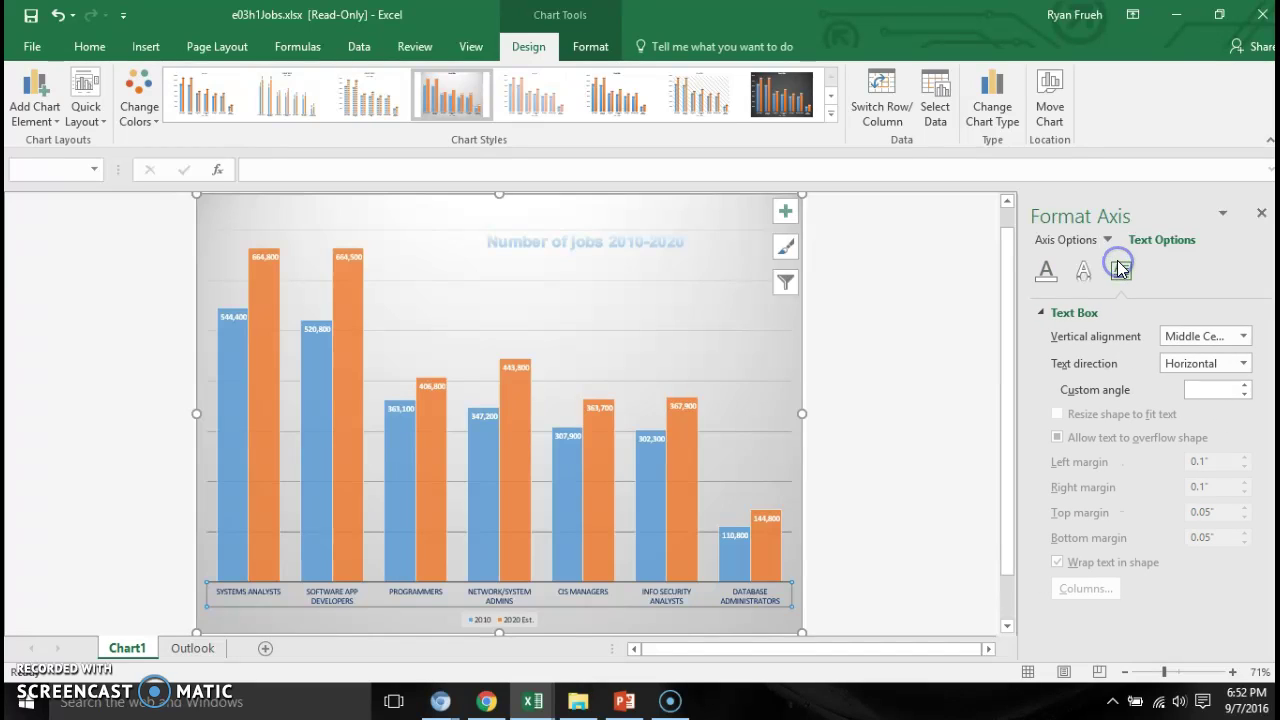
click(1185, 338)
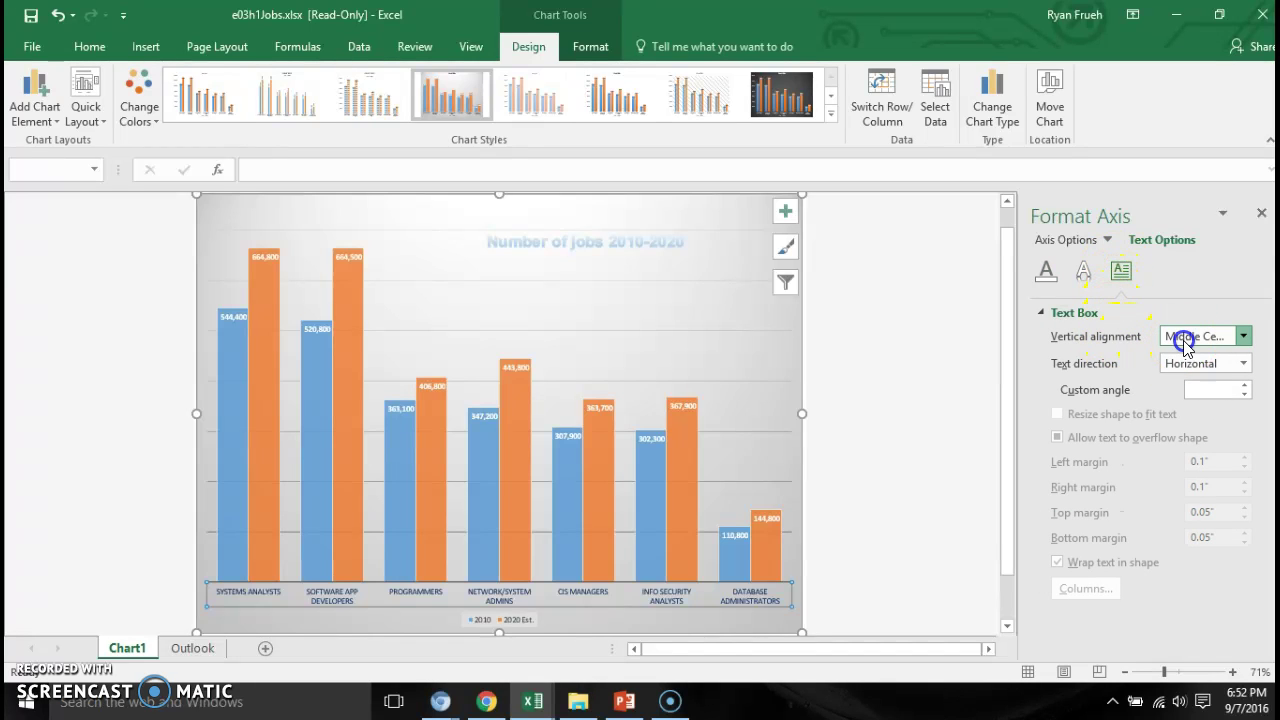
click(1178, 540)
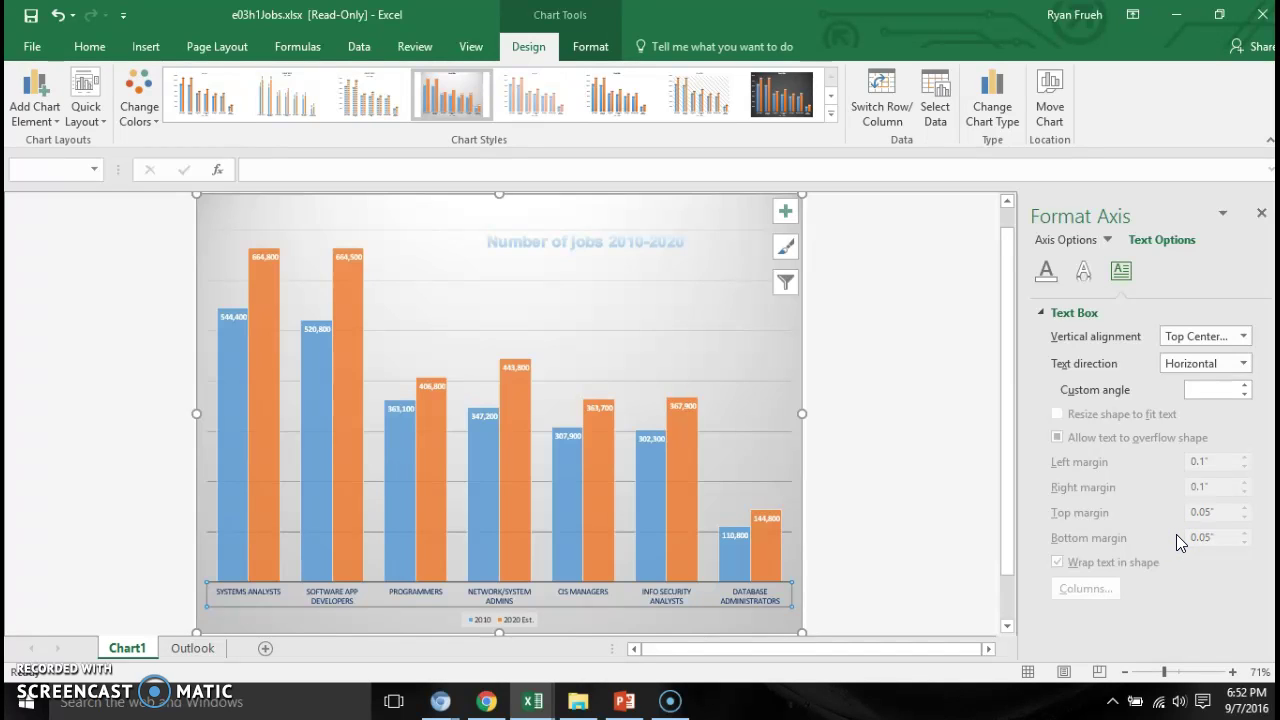
Try rotating all category axis label text by 90° and set the text direction back to Horizontal.
click(1190, 365)
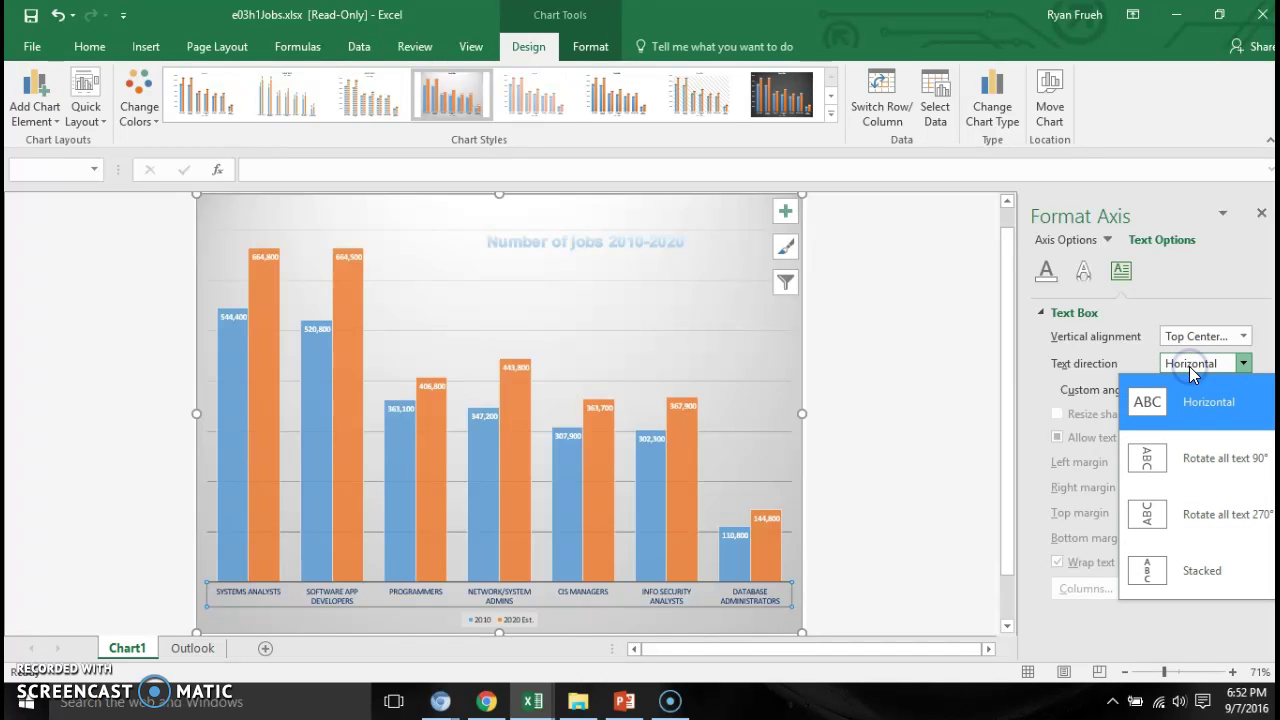
click(1196, 462)
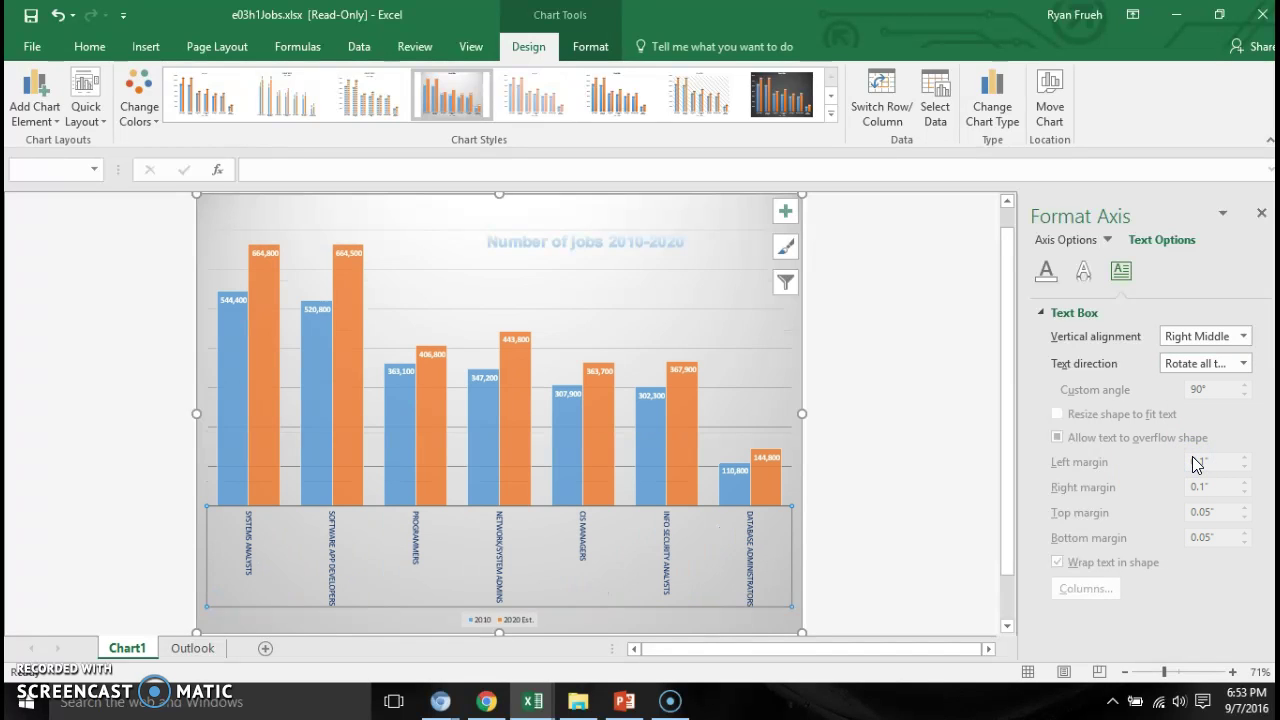
click(1207, 364)
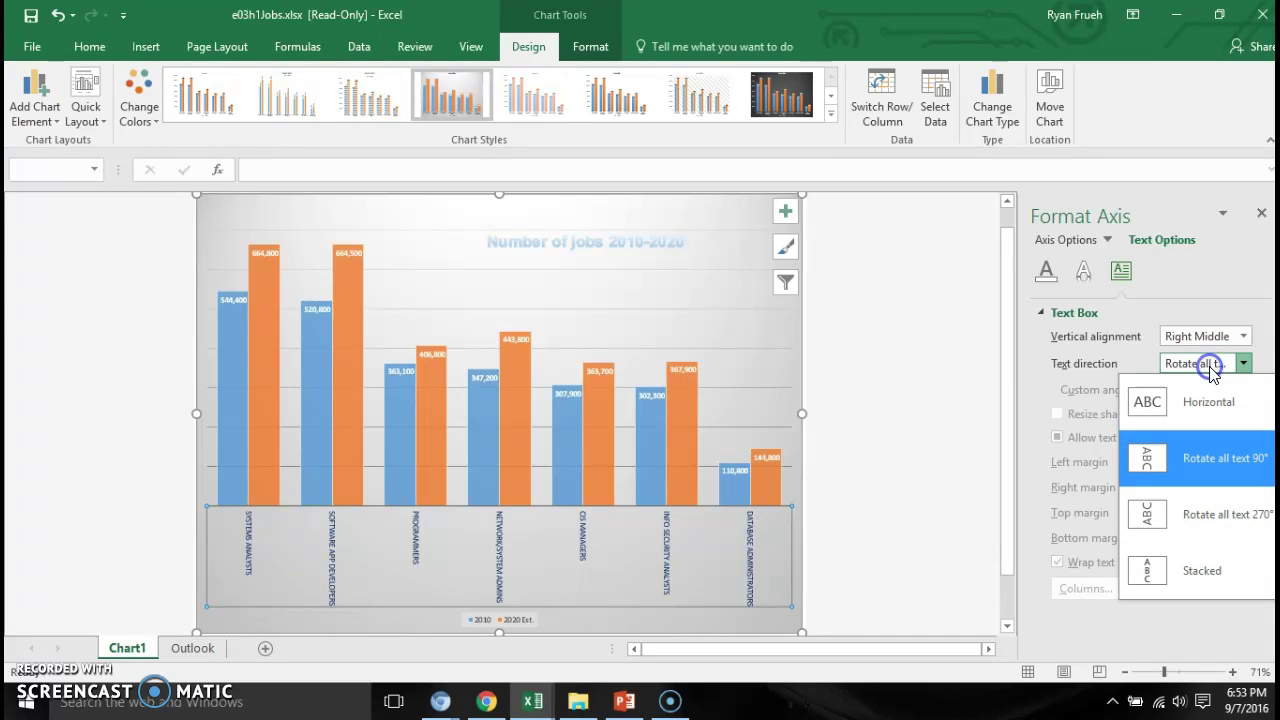
click(1209, 366)
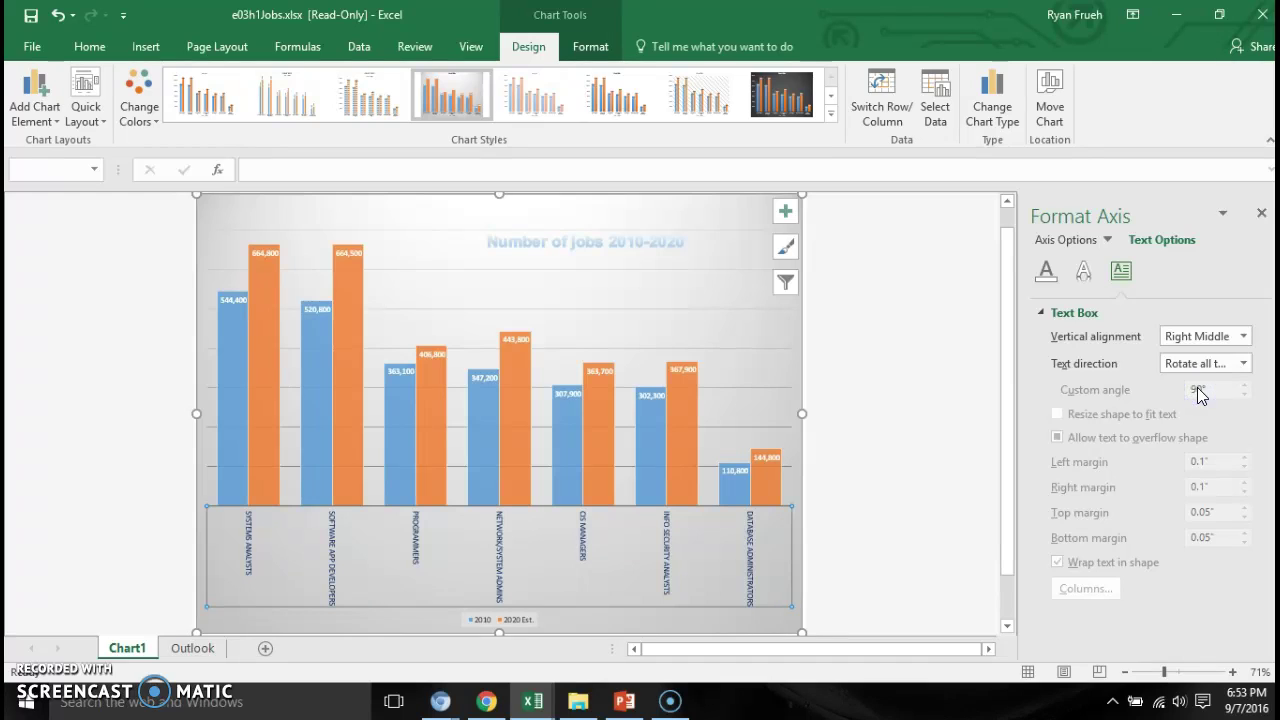
click(1199, 390)
click(1243, 363)
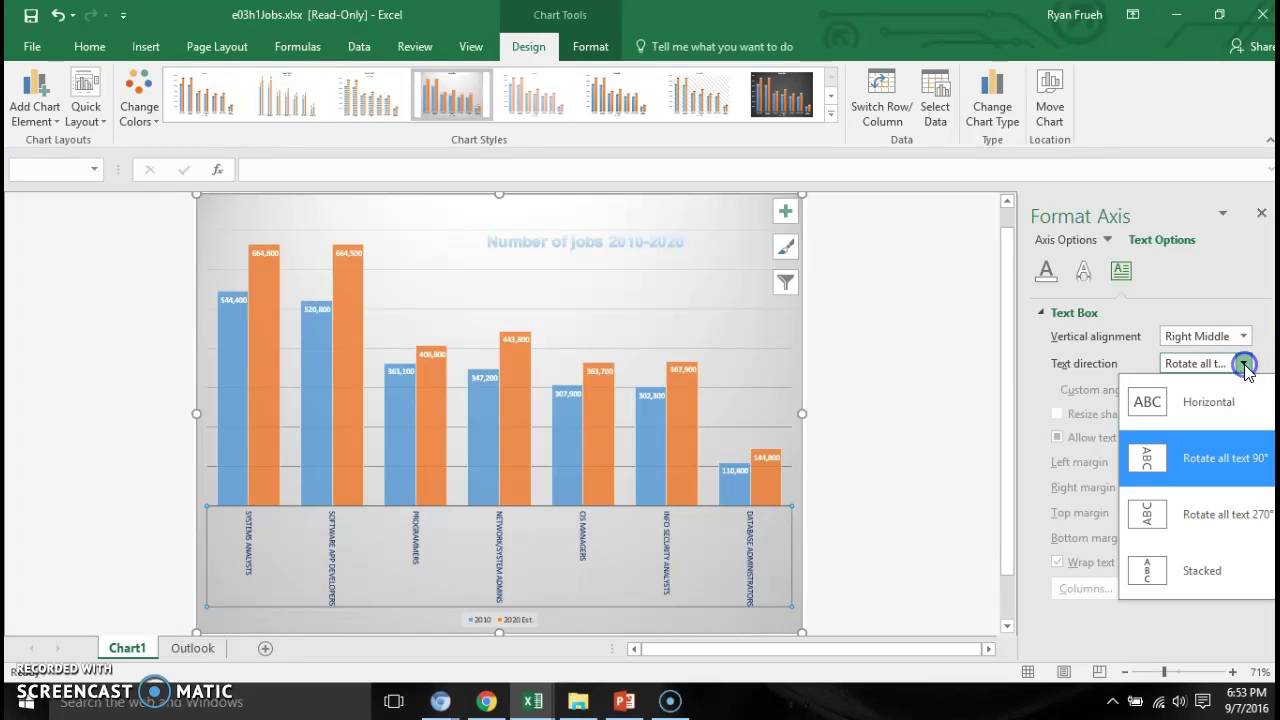
click(1215, 416)
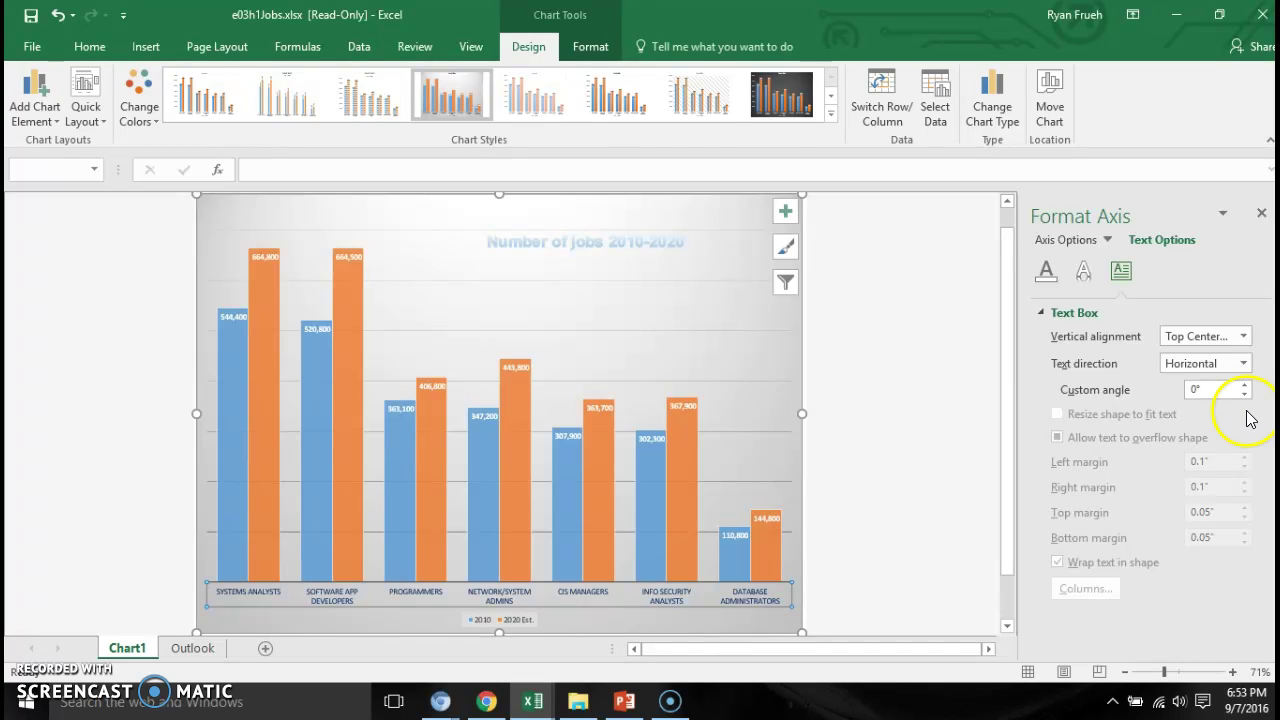
Set the text fill color of the "2020 Est." series data labels to Black, Text 1.
click(684, 408)
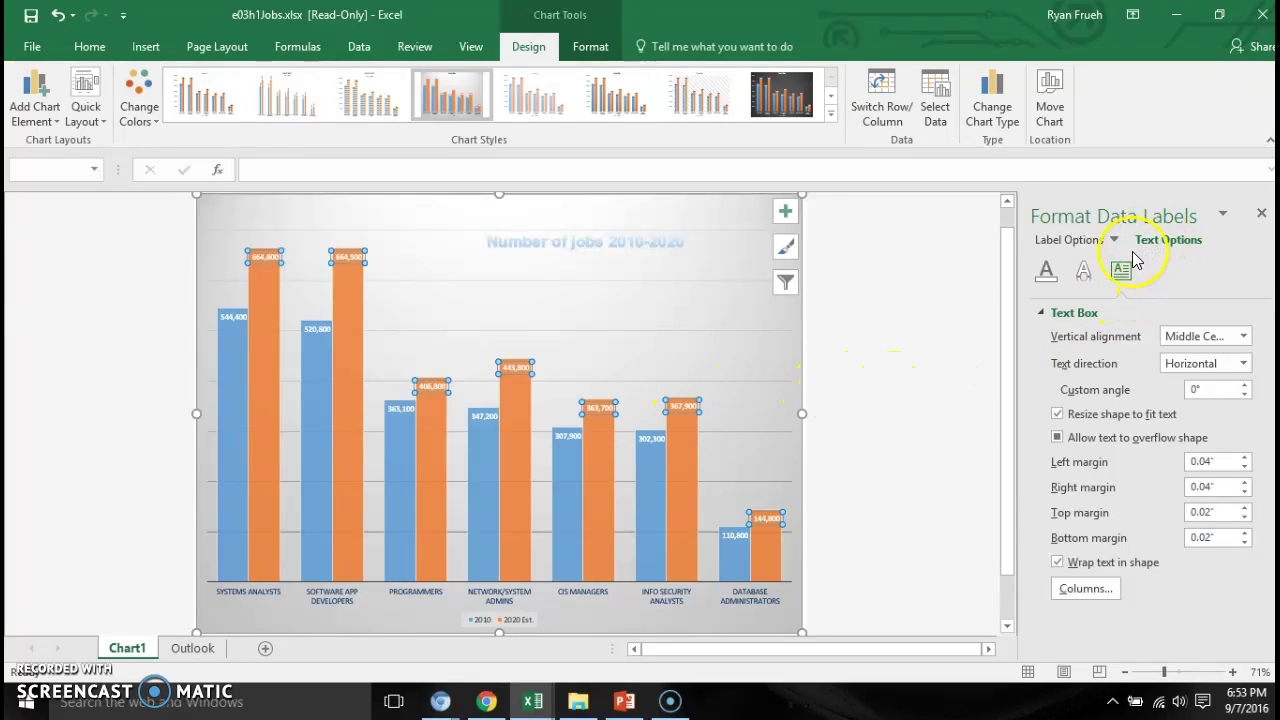
click(1046, 271)
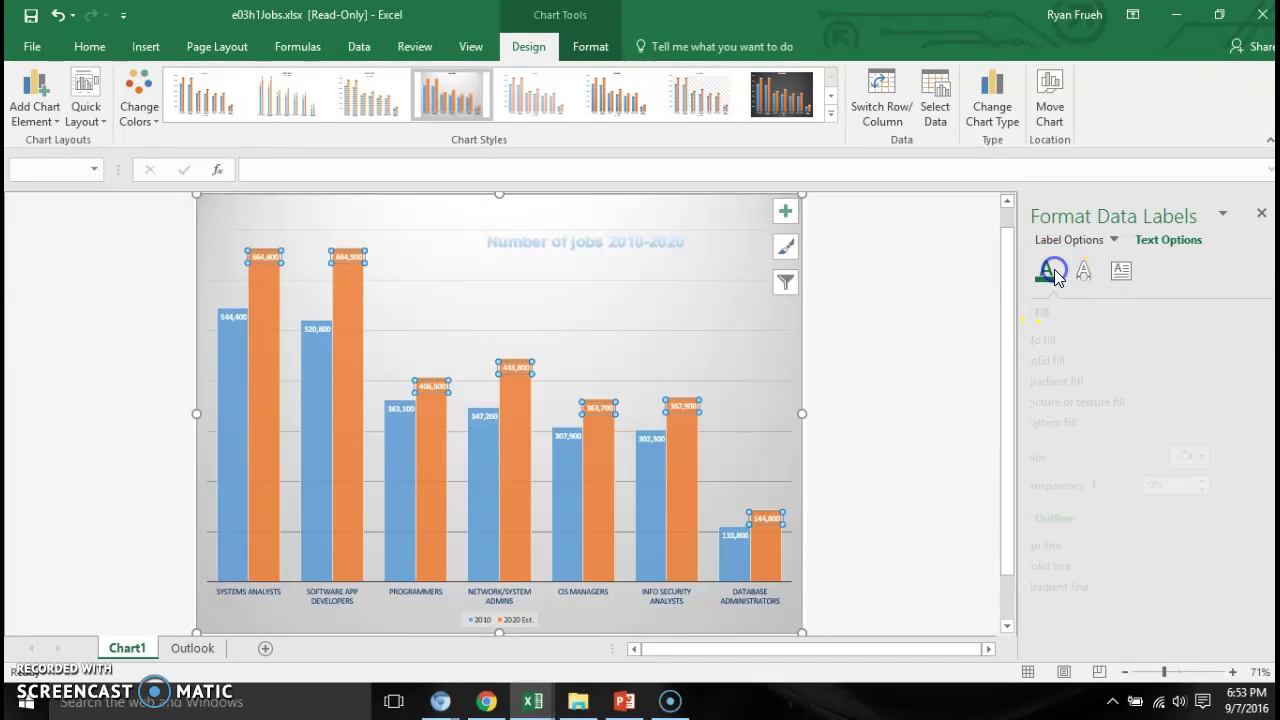
click(1243, 457)
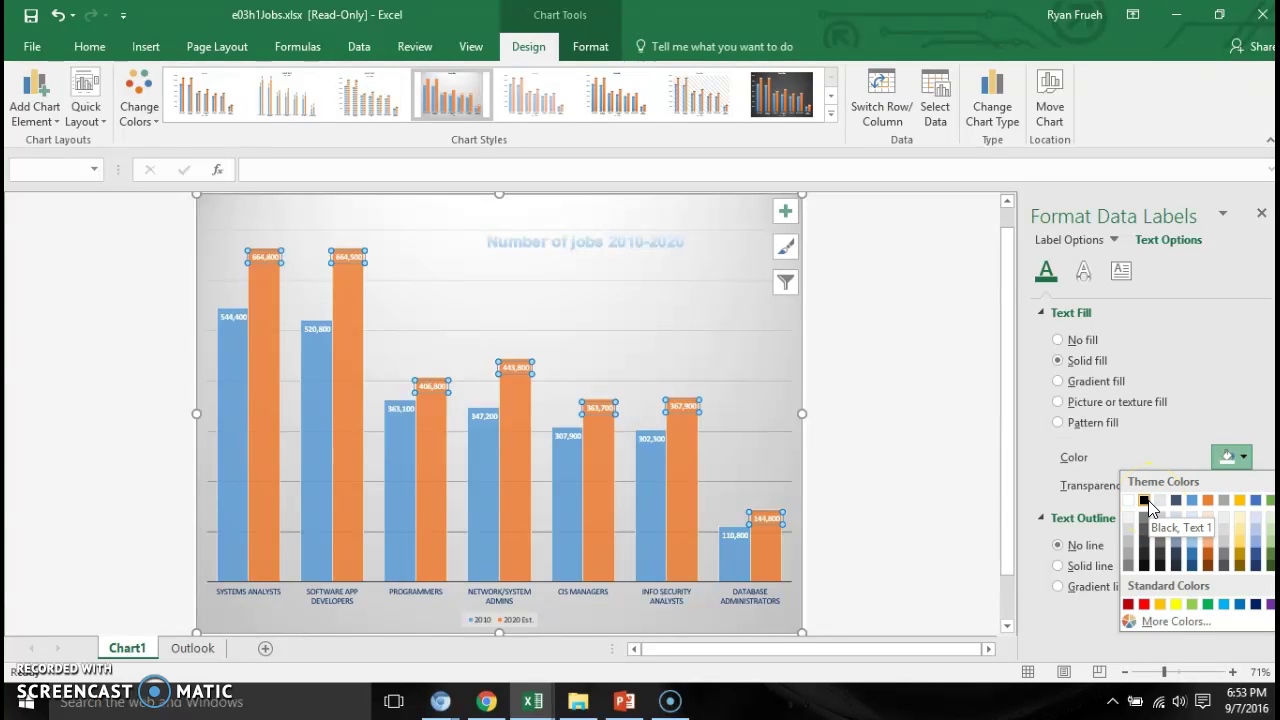
click(1146, 501)
click(1146, 499)
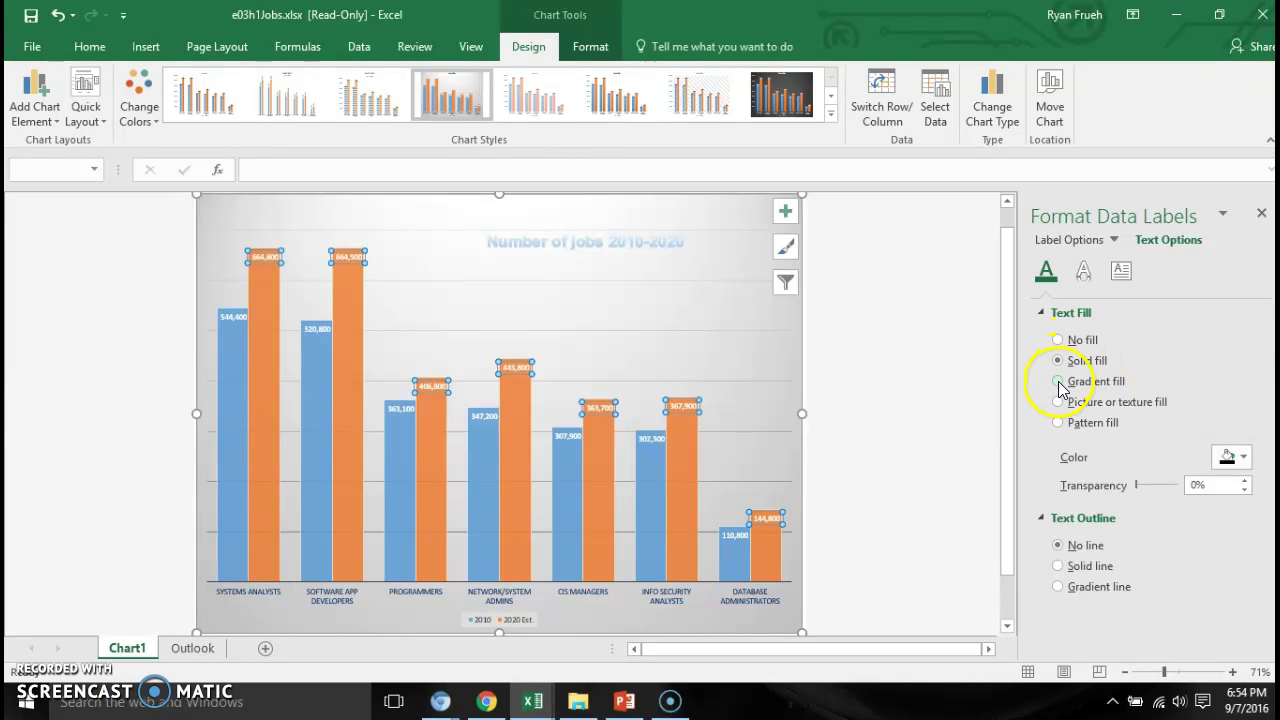
click(684, 410)
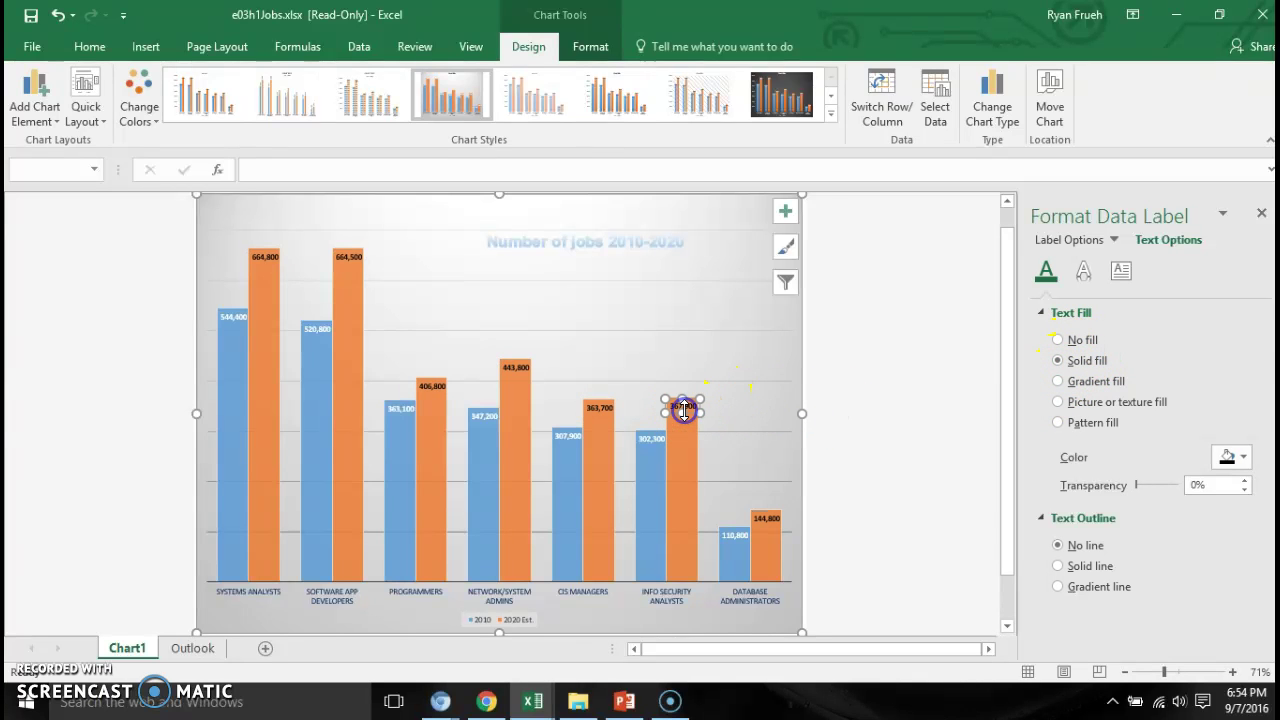
Give the plot area a gradient line border and set its cap type to Square.
click(760, 459)
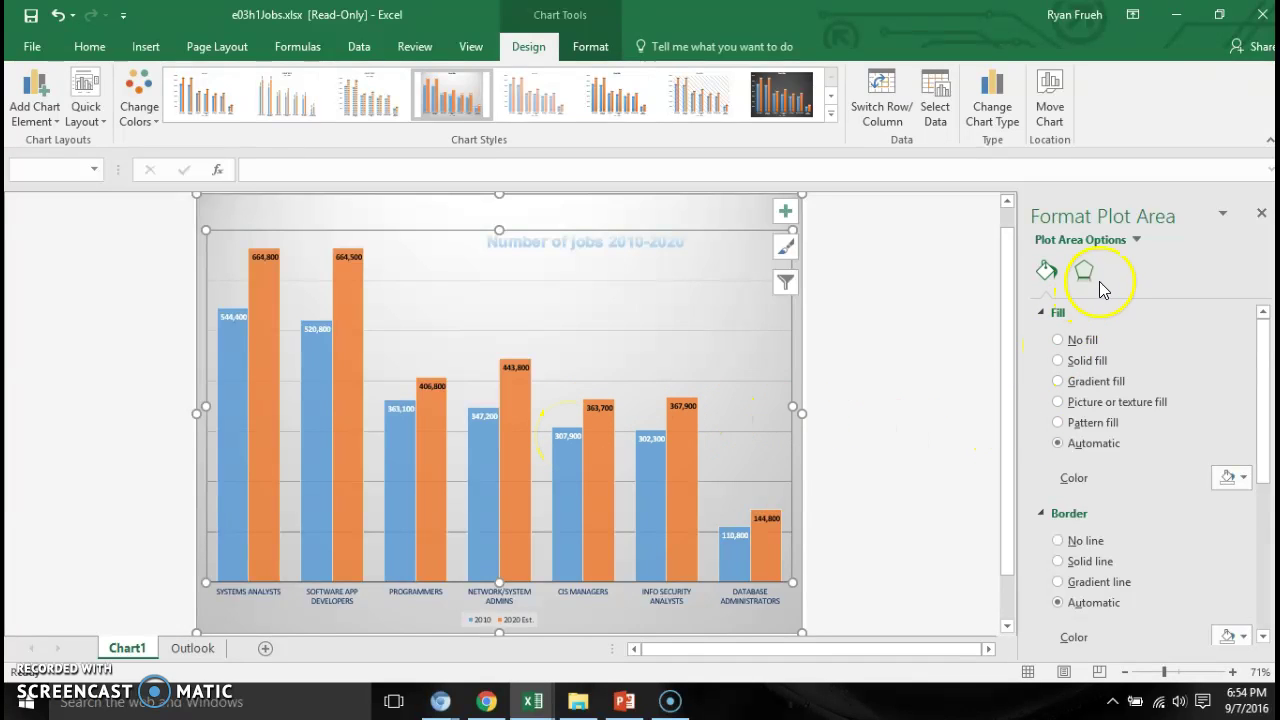
click(1068, 582)
drag(1266, 423, 1266, 623)
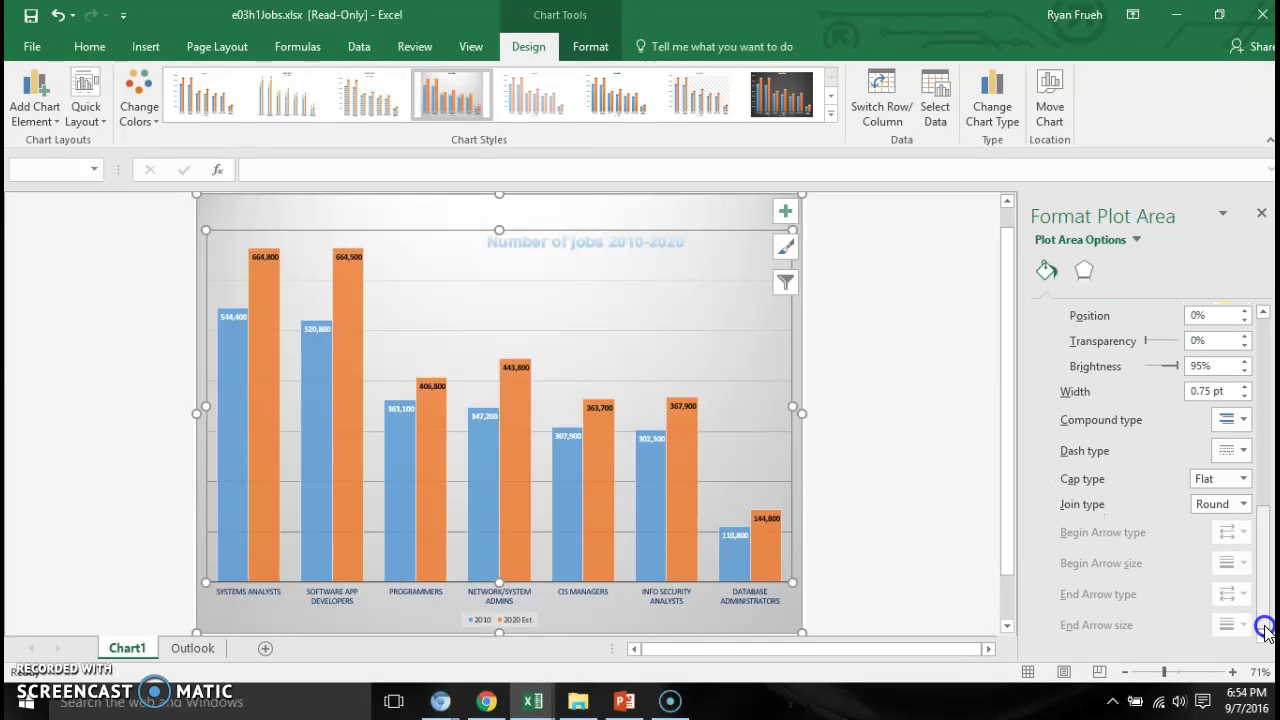
click(1244, 482)
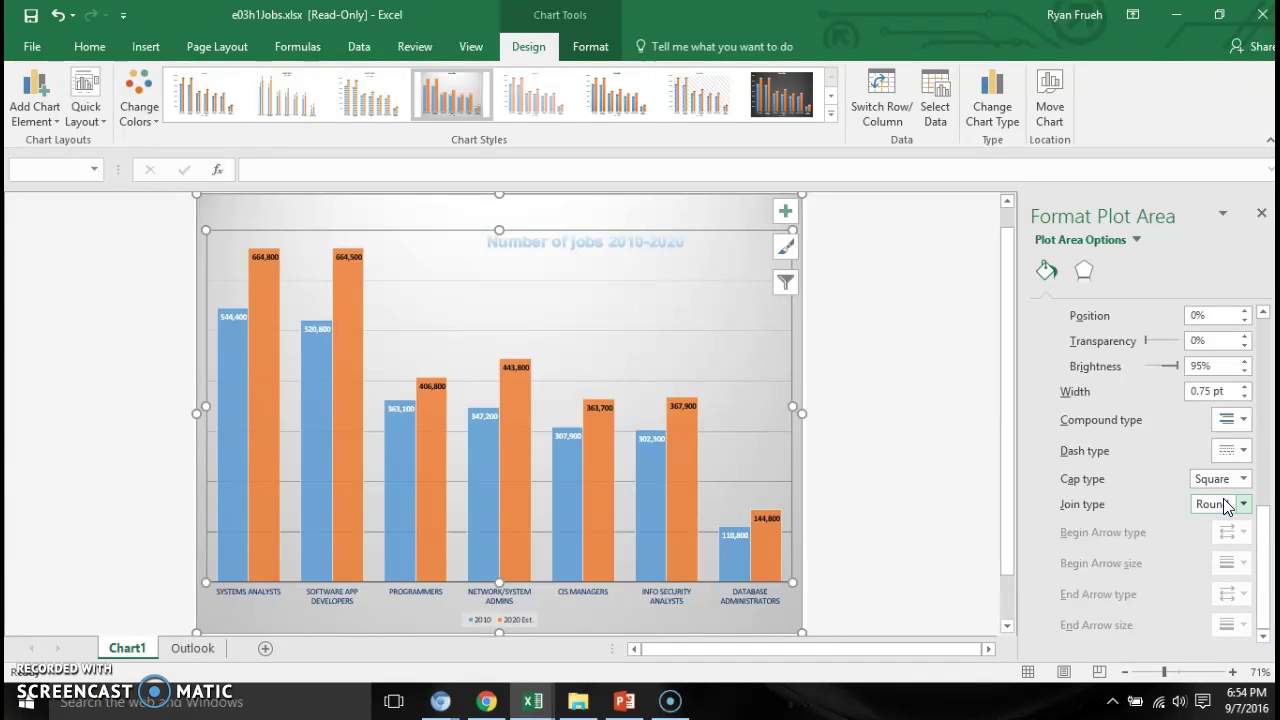
click(1198, 502)
Select the "2020 Est." legend entry and set its fill color to Green, Accent 6, Darker 25%.
click(525, 624)
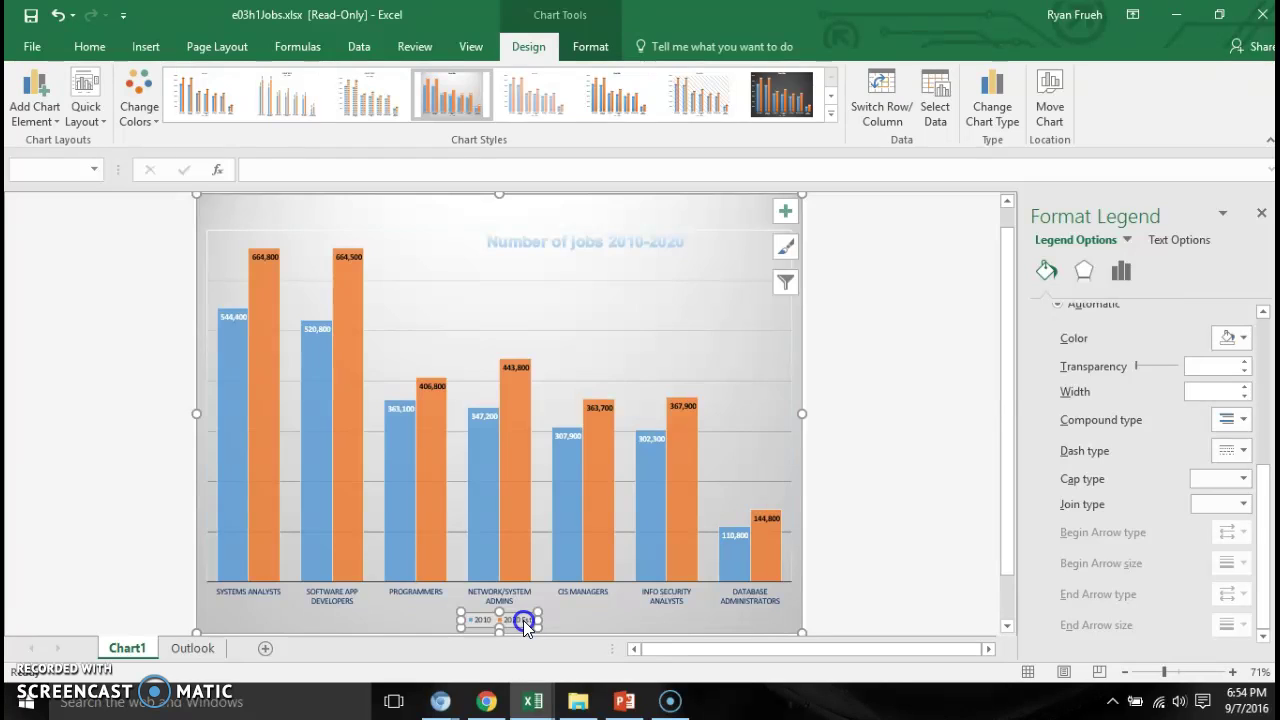
click(526, 624)
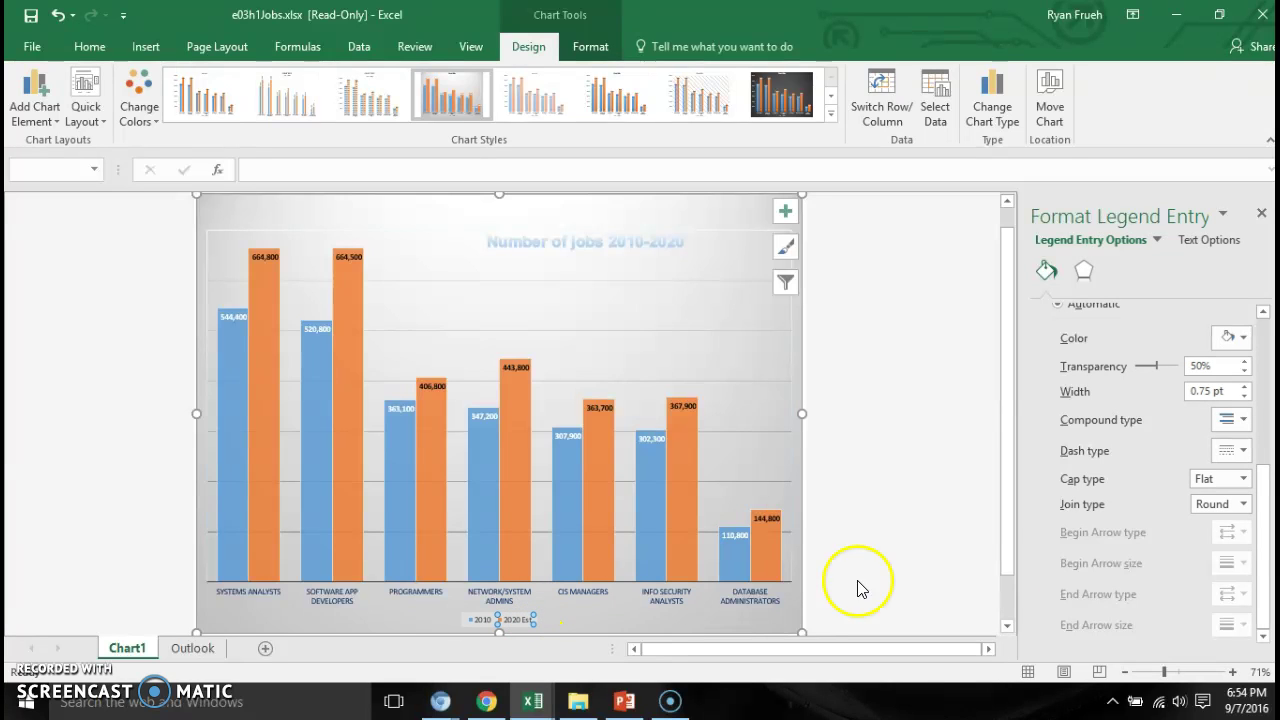
scroll(1230, 535, up, 5)
scroll(1150, 450, up, 2)
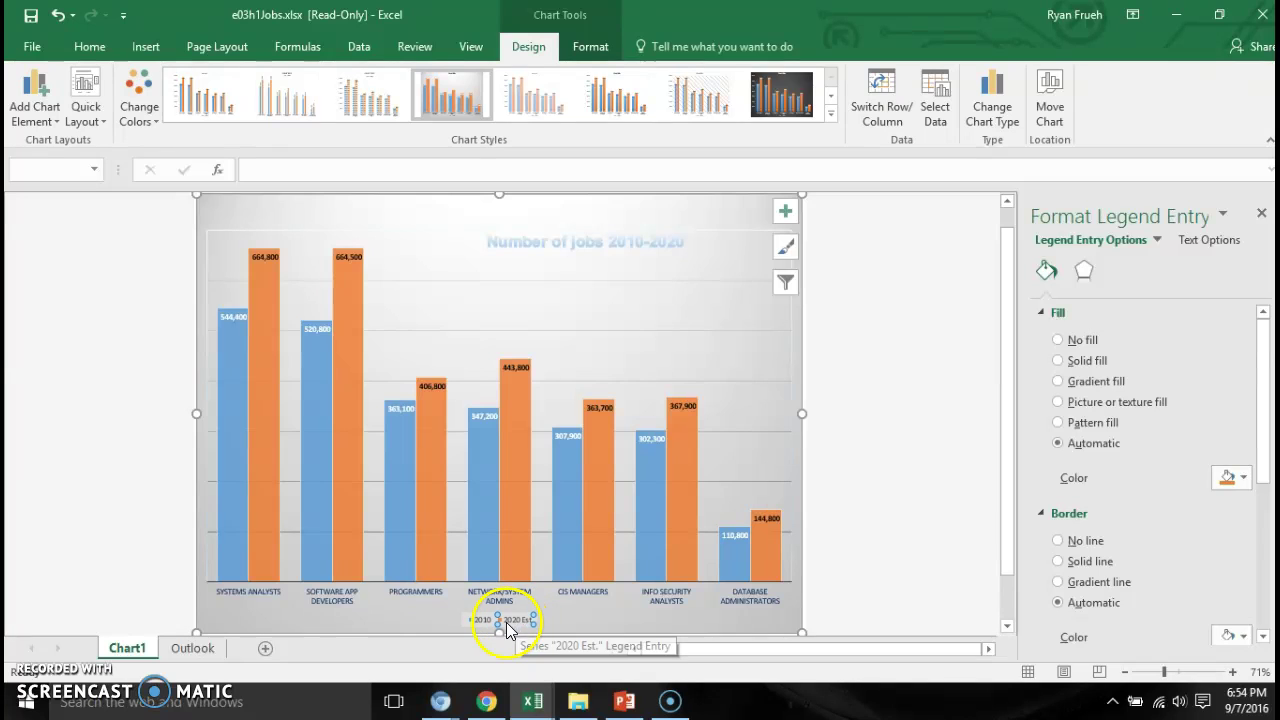
click(1243, 480)
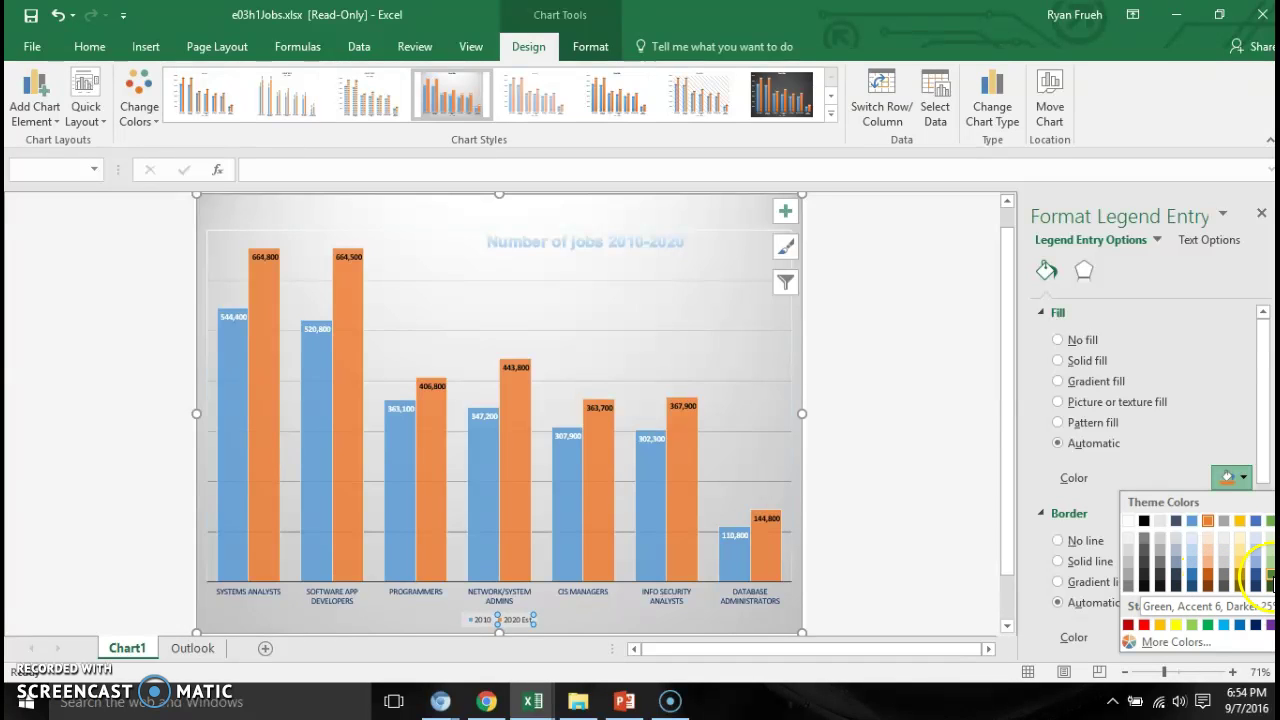
click(1270, 578)
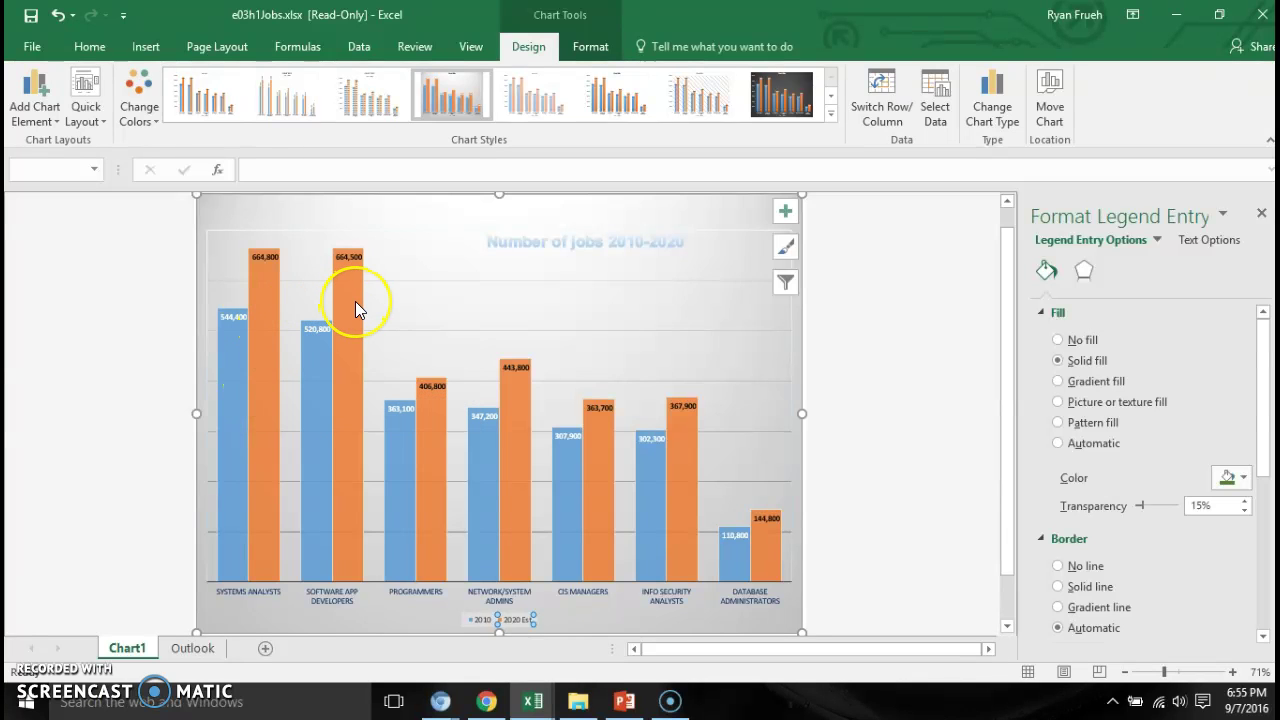
click(820, 443)
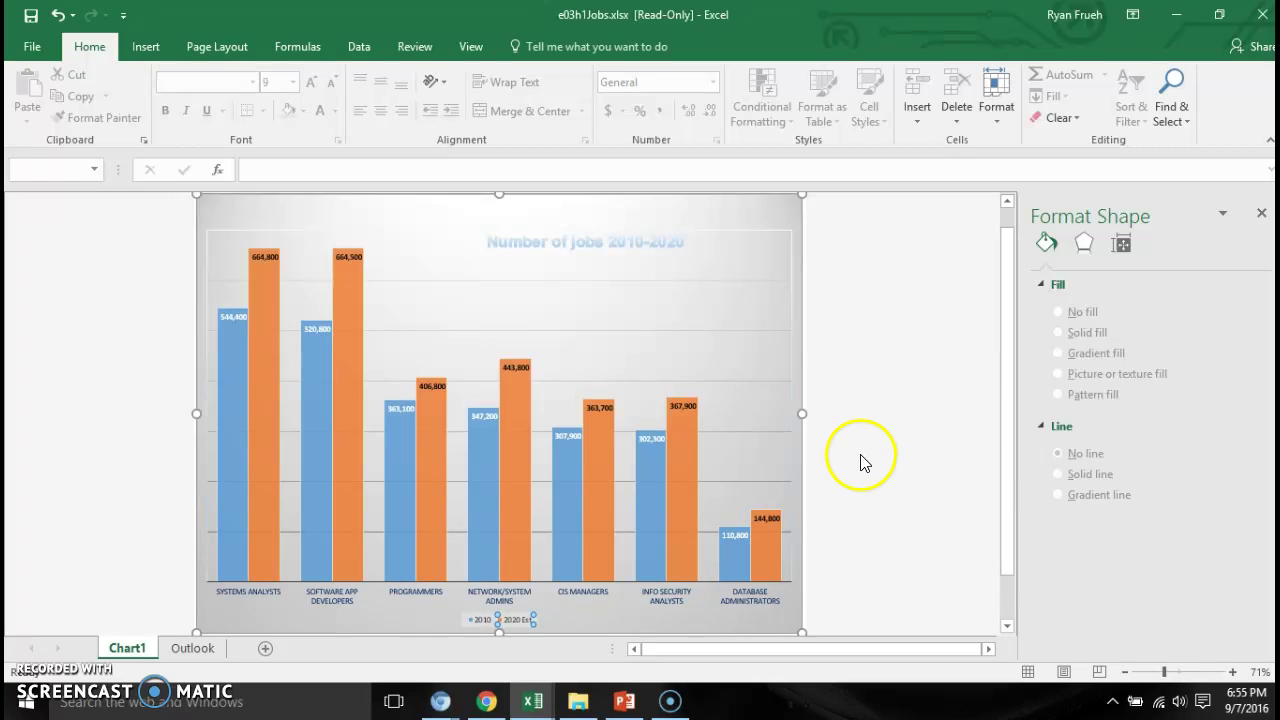
Select the whole chart legend and view its text fill and outline options.
click(520, 617)
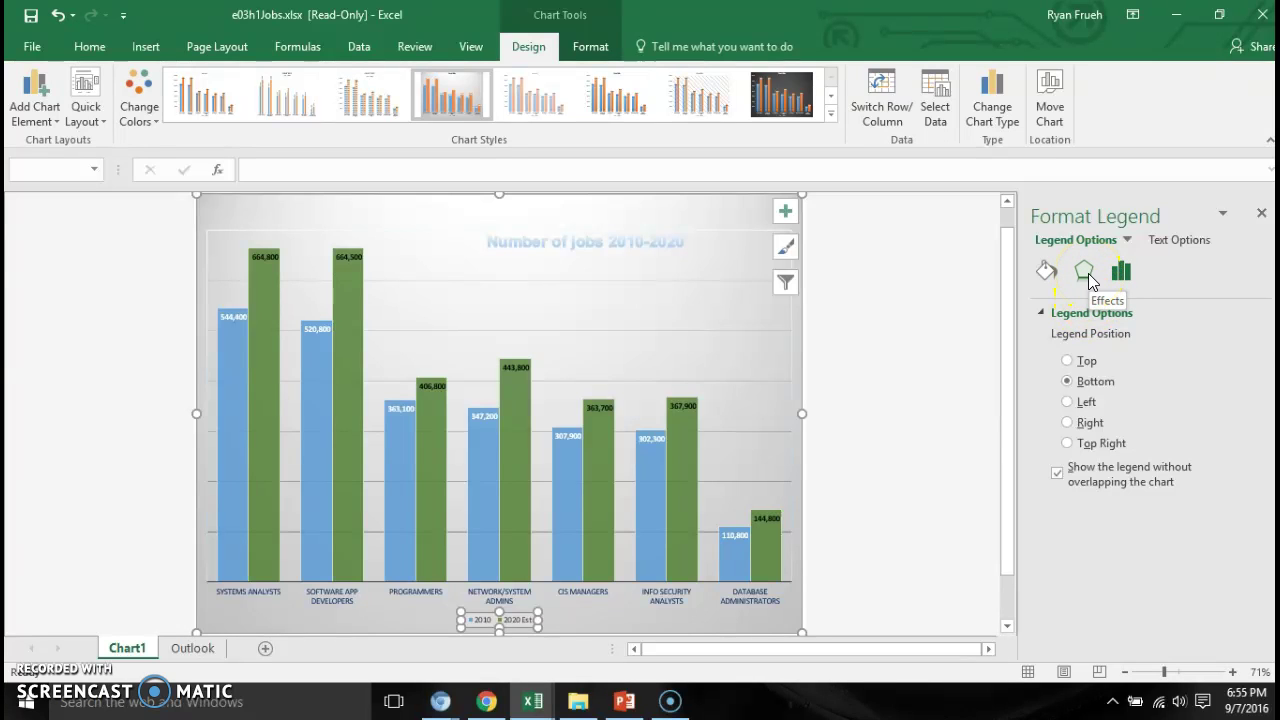
click(1146, 260)
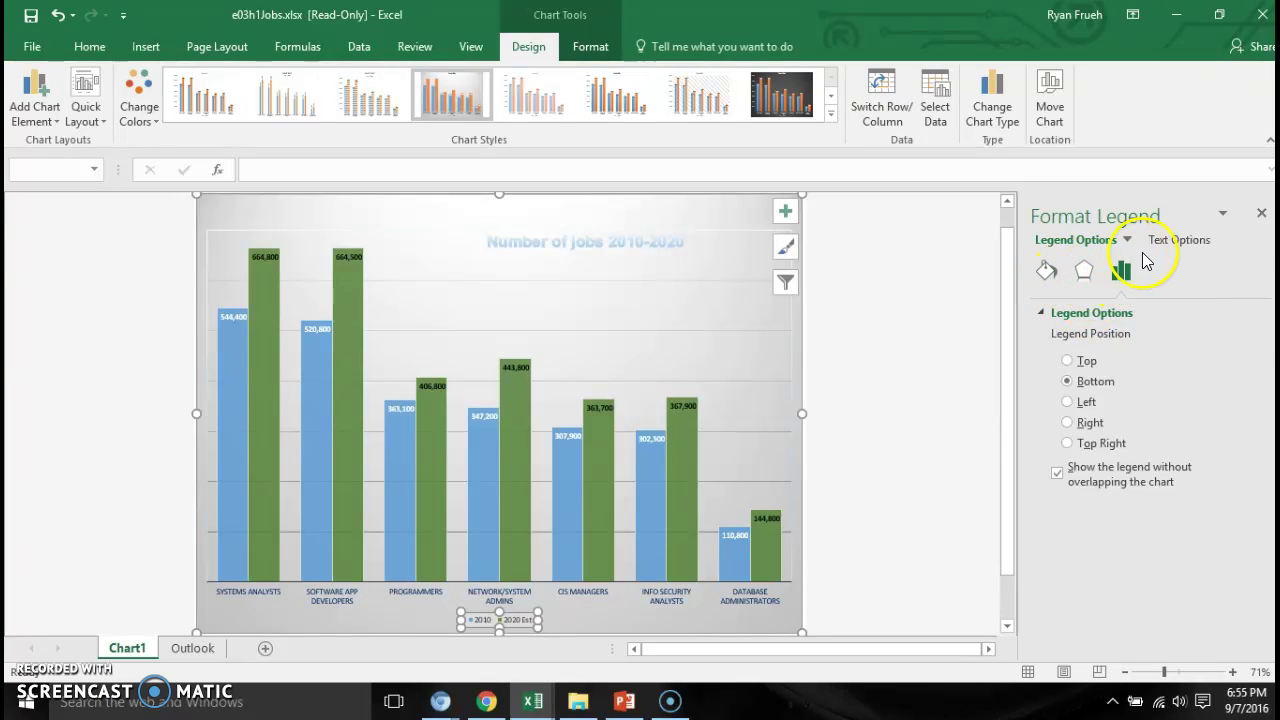
click(1166, 242)
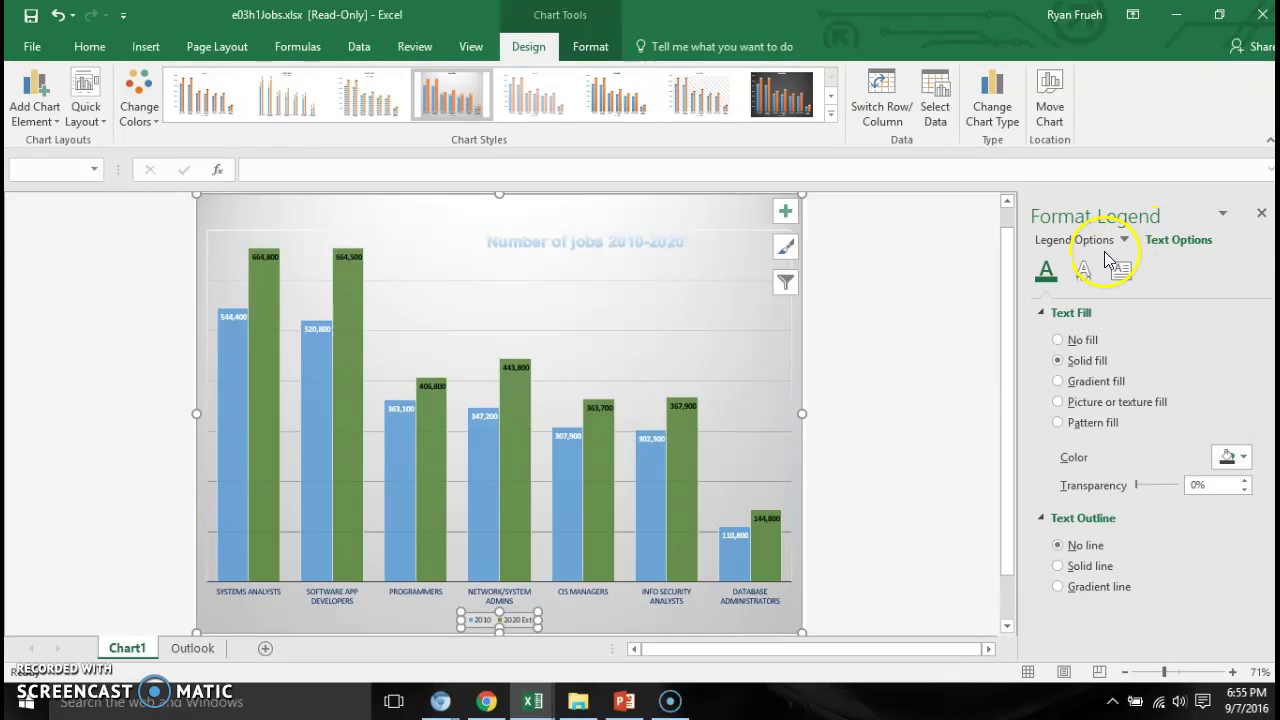
Switch the formatting options from the legend to the chart title and on to the "2010" series data labels.
click(1123, 241)
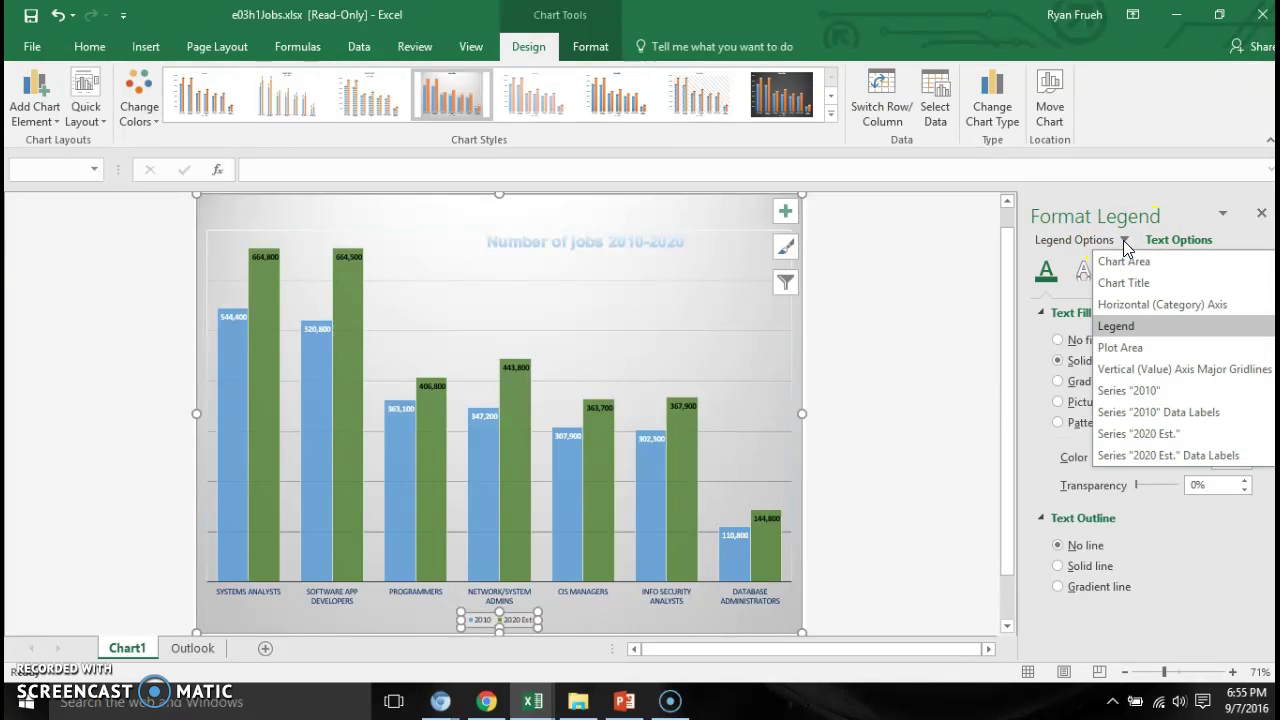
click(1126, 242)
click(1222, 213)
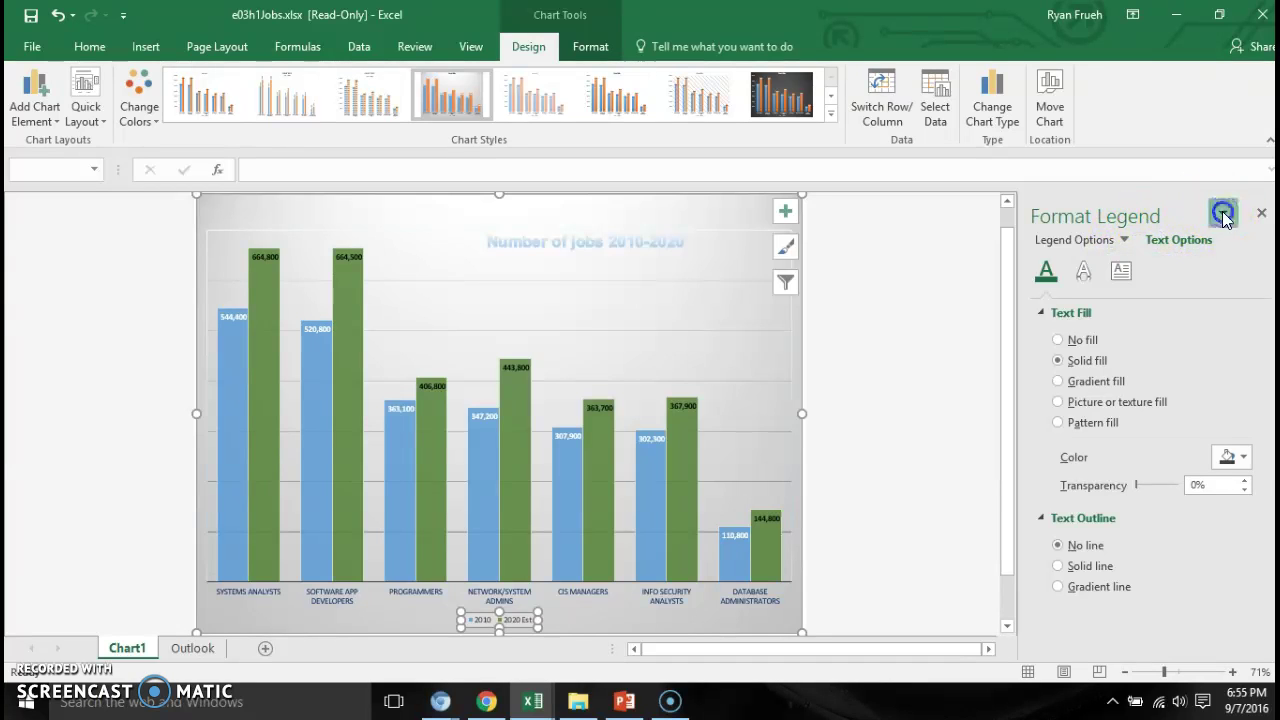
click(1223, 214)
click(1126, 242)
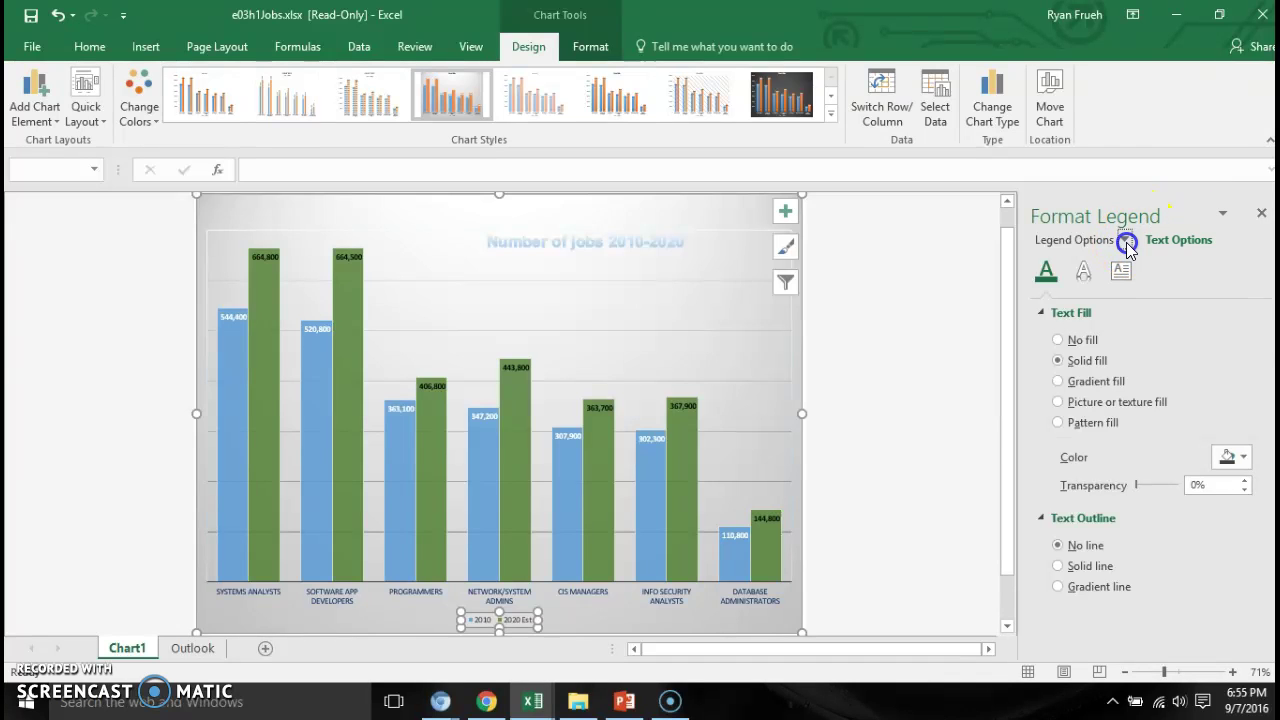
click(1126, 242)
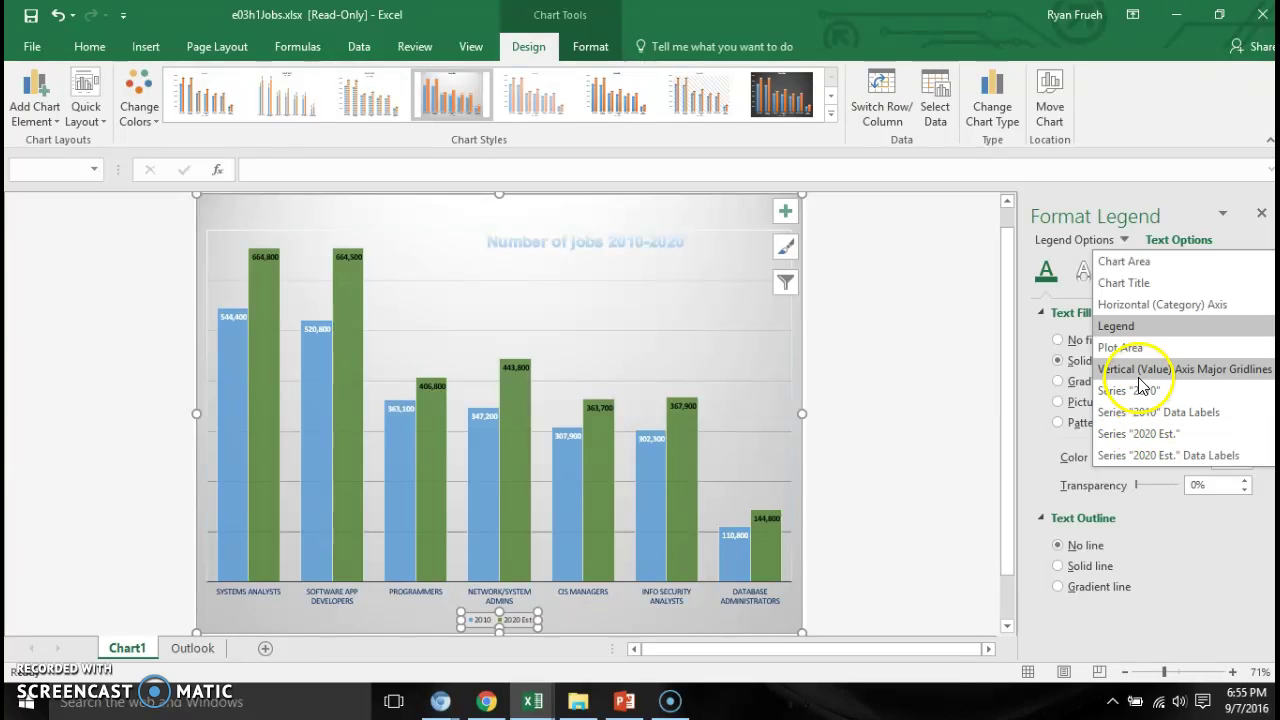
click(1139, 285)
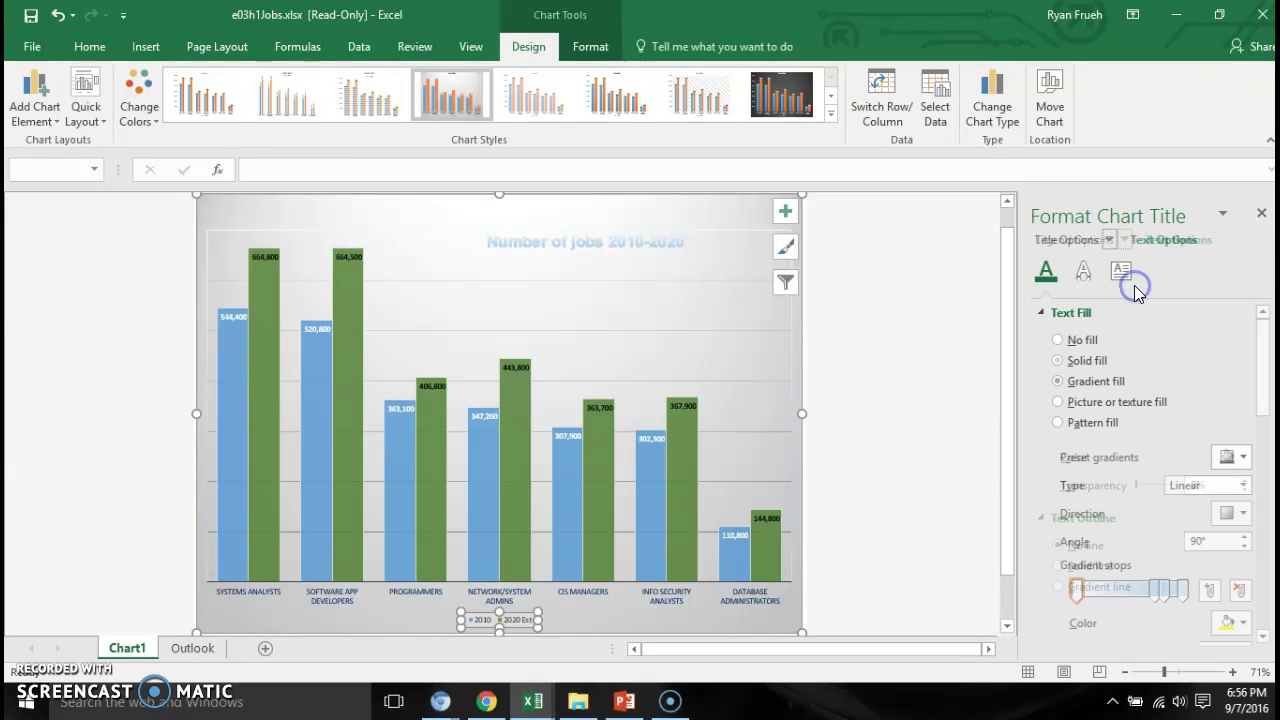
click(1110, 240)
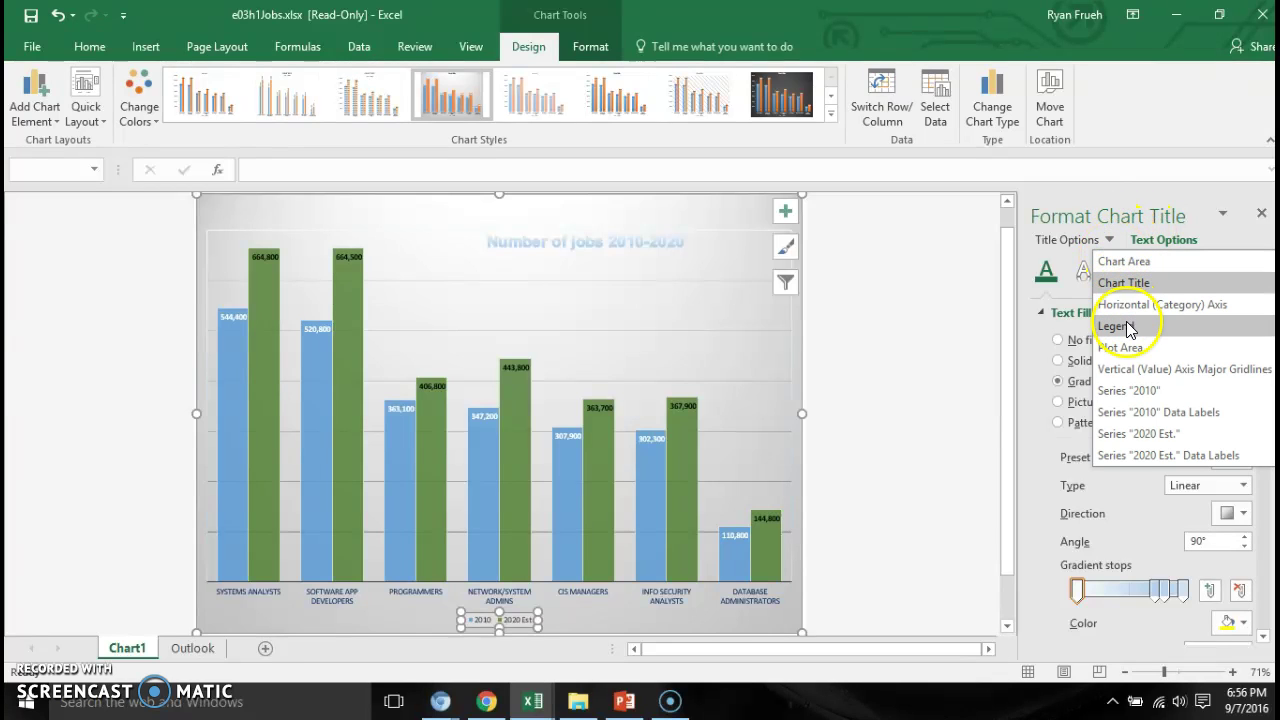
click(1129, 414)
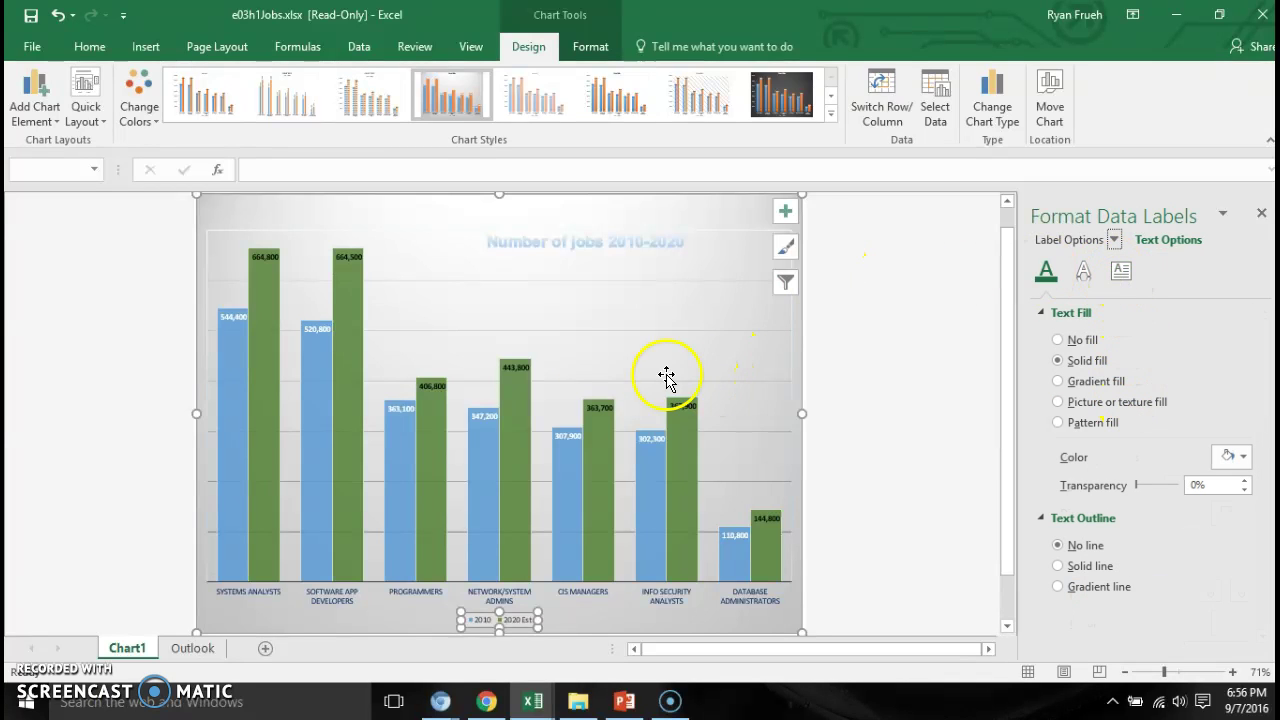
Select the "2020 Est." data series and open the list of chart elements available for formatting.
mouse_move(561, 508)
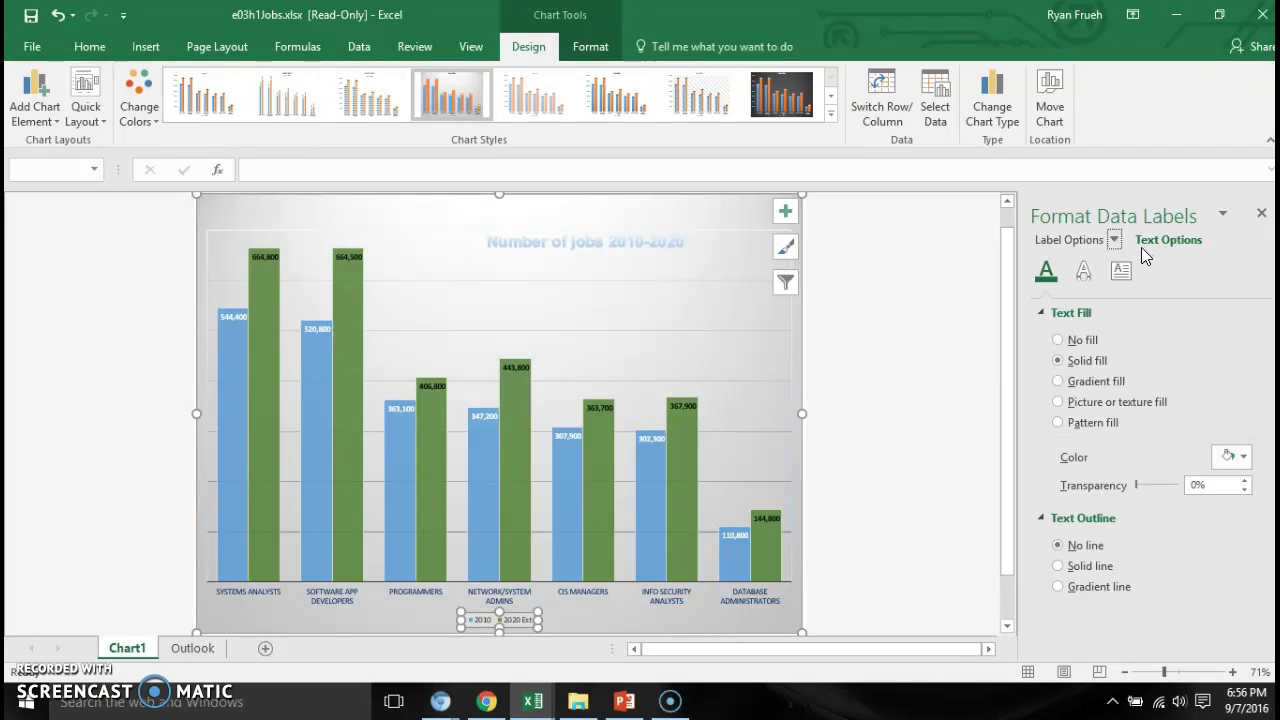
right_click(683, 430)
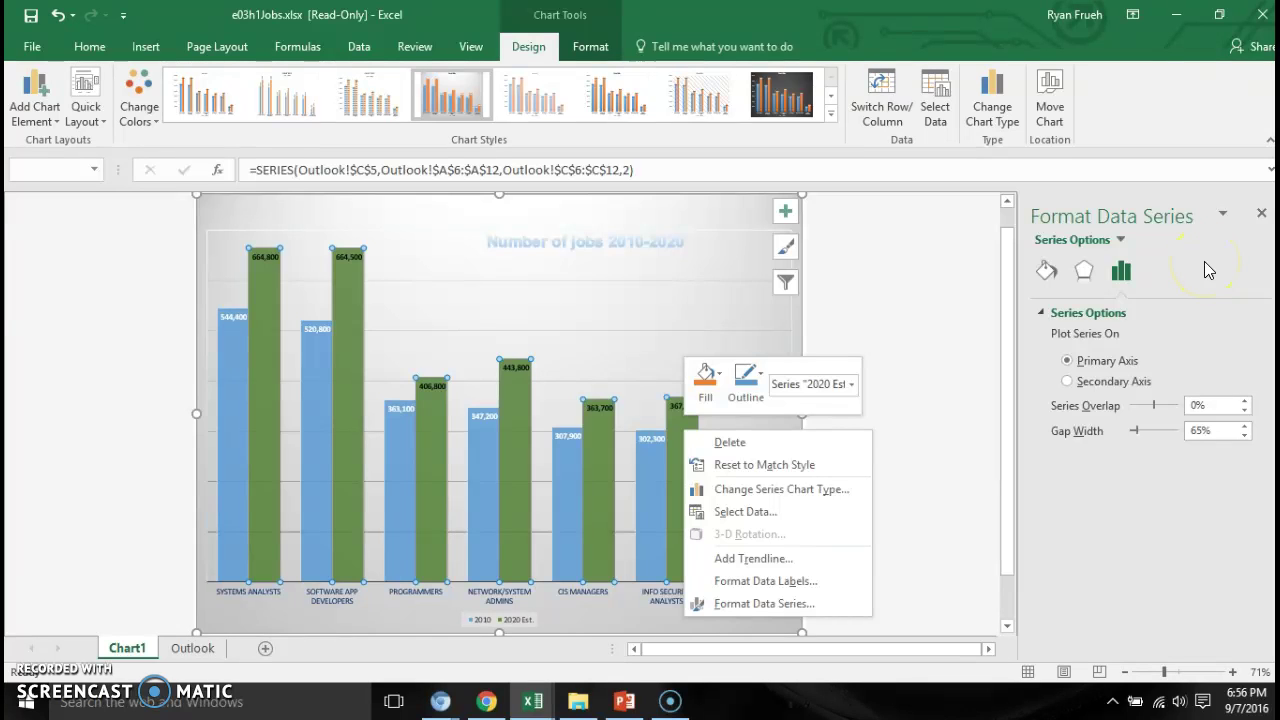
click(1121, 240)
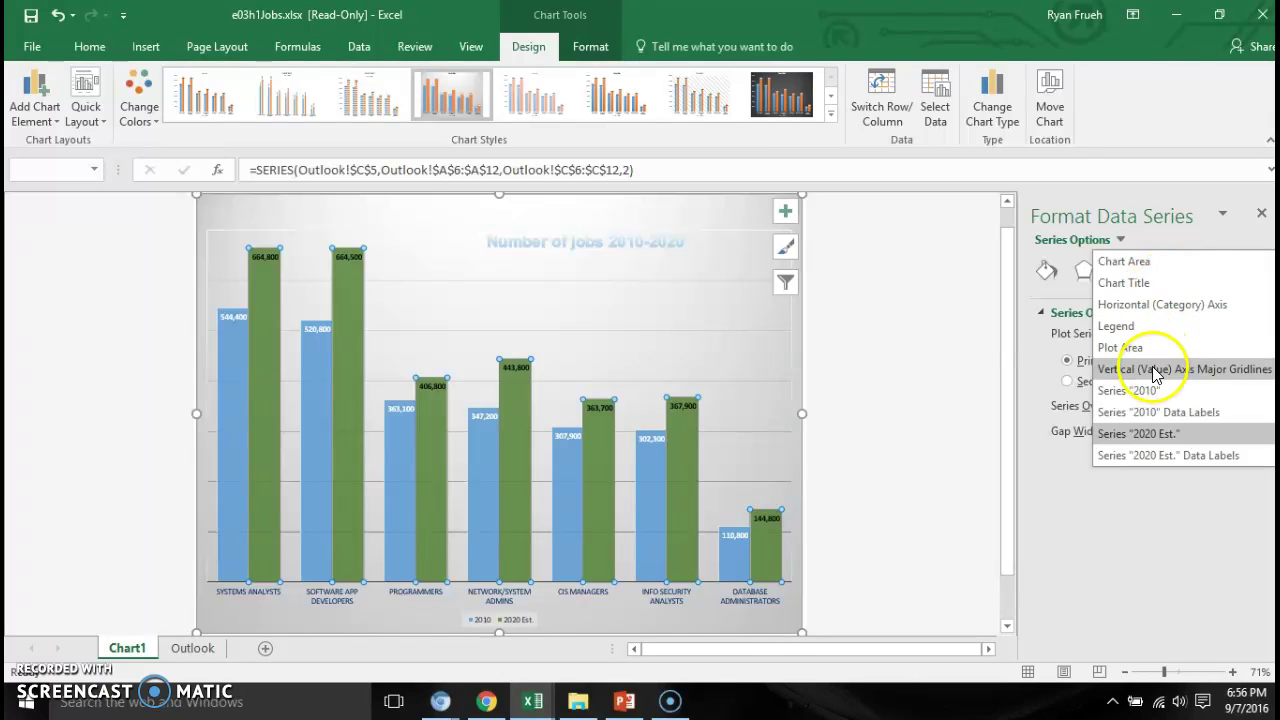